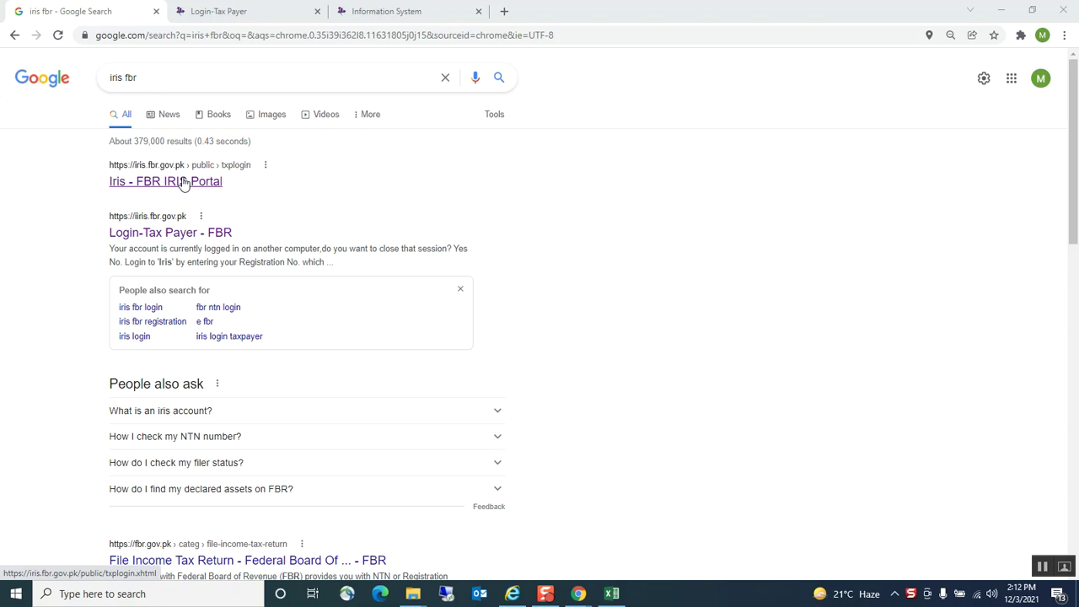
# Step: Switch to the browser page with the signed-in Iris portal and its list of draft declarations
pyautogui.click(224, 18)
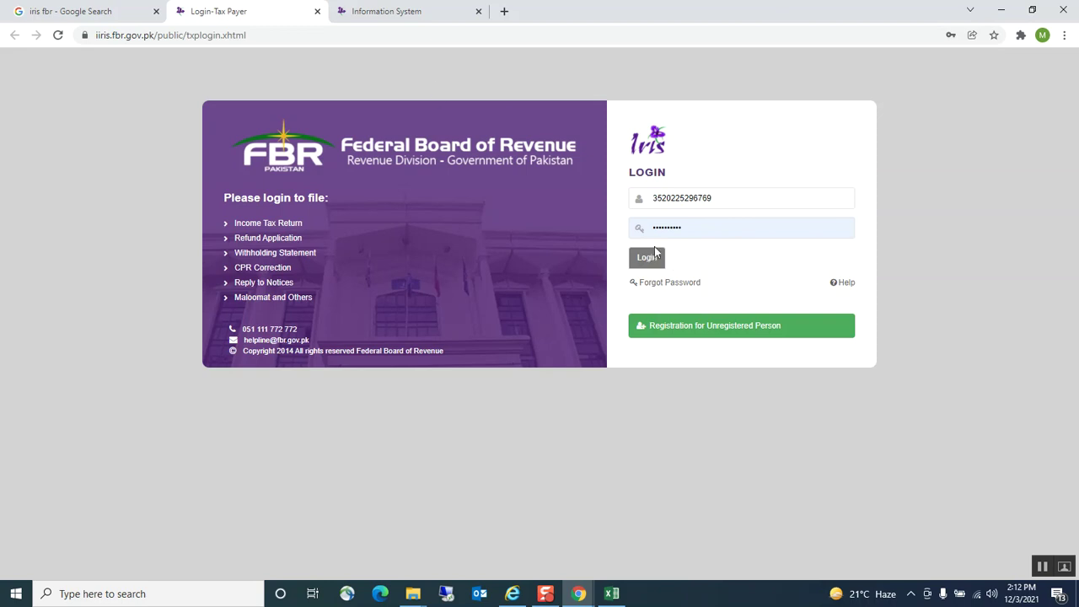
pyautogui.click(360, 15)
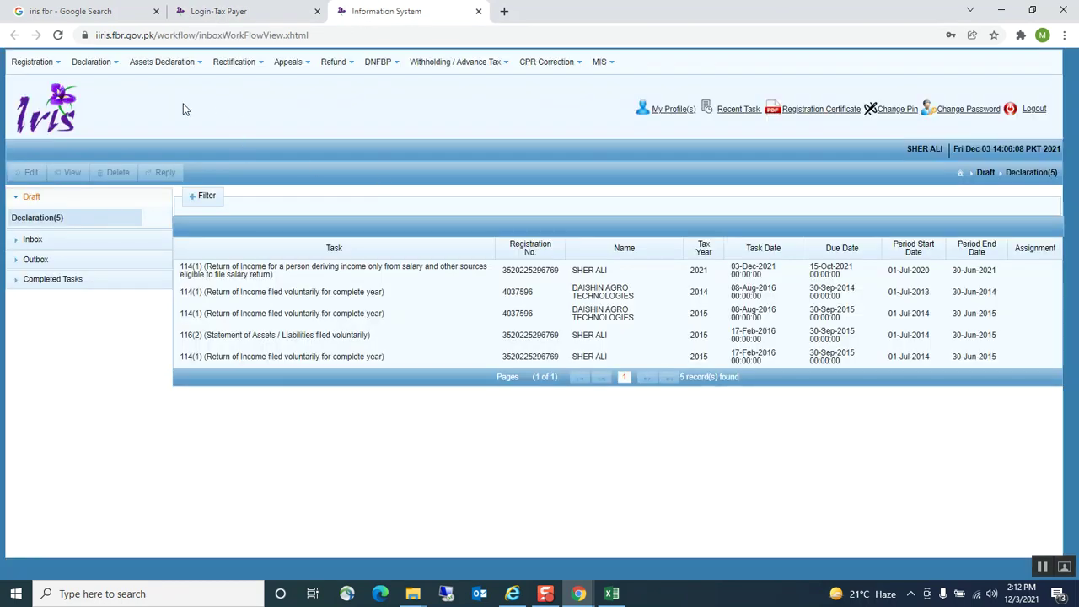
# Step: Start an original Salary Return for Individuals in Classic View and select the first listed taxpayer
pyautogui.click(88, 70)
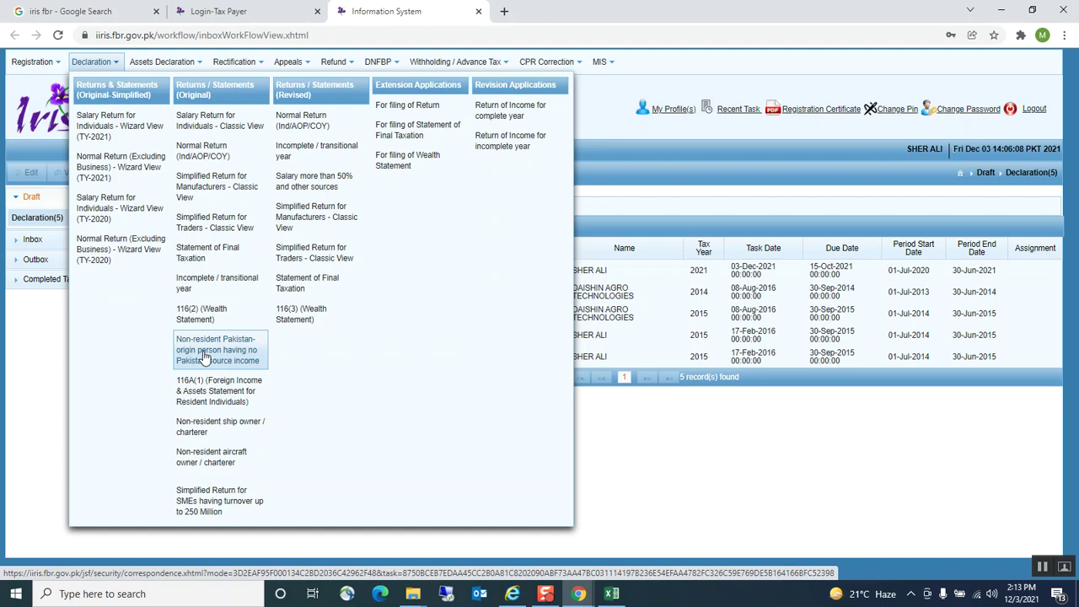
pyautogui.click(196, 132)
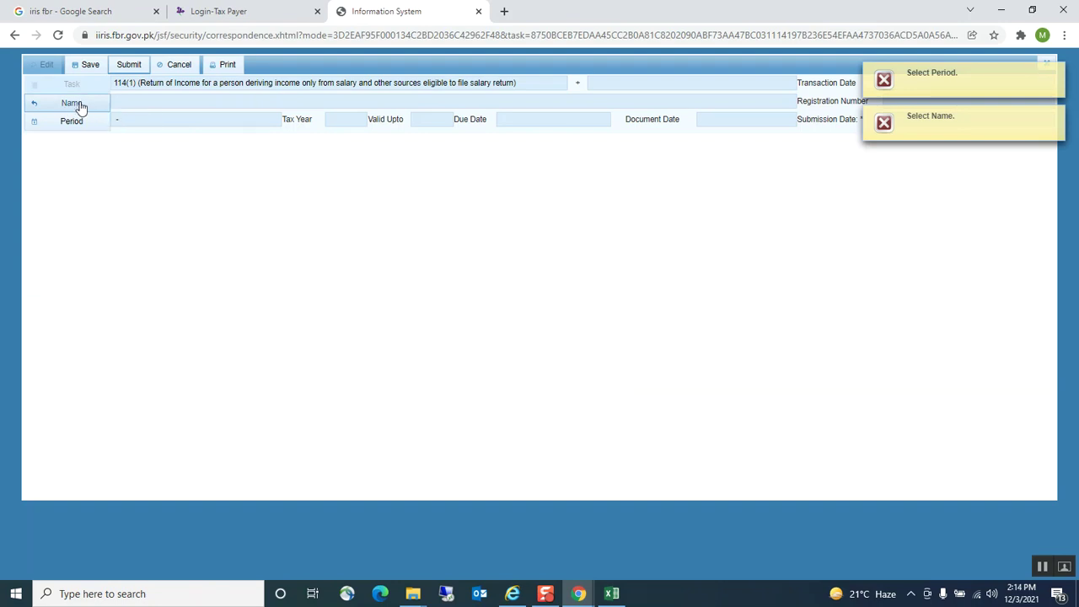
pyautogui.click(74, 108)
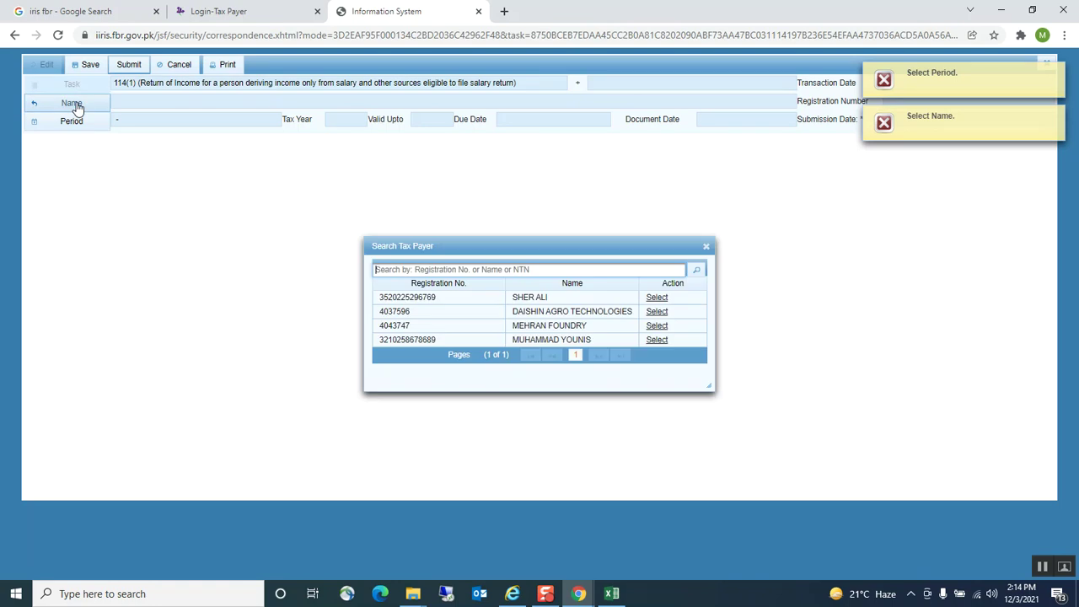
pyautogui.click(655, 298)
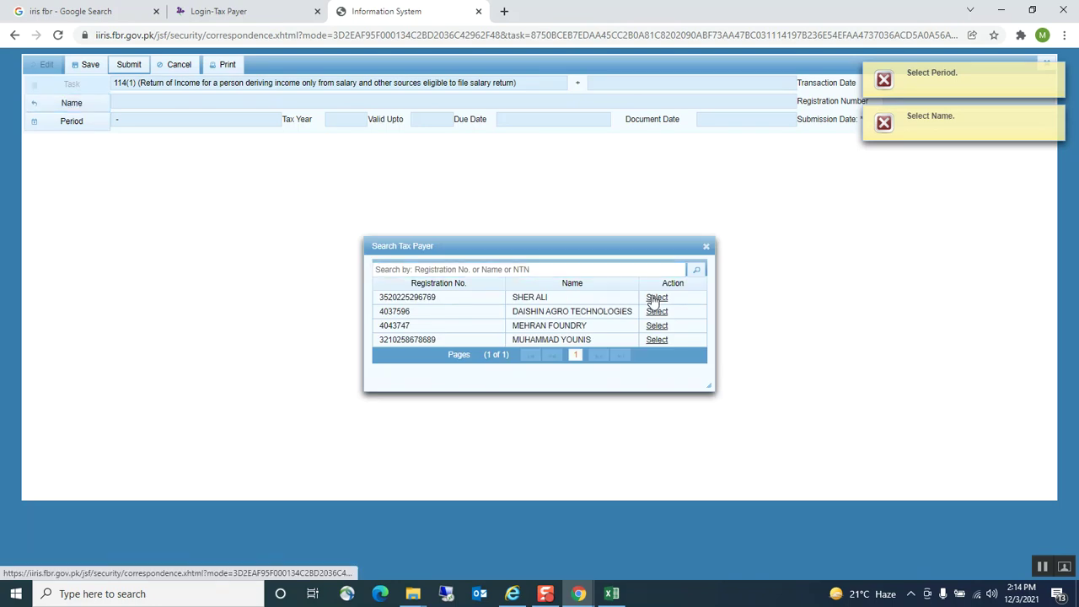
# Step: Try to set the new return's tax period to 2021, then close the form without saving
pyautogui.click(83, 128)
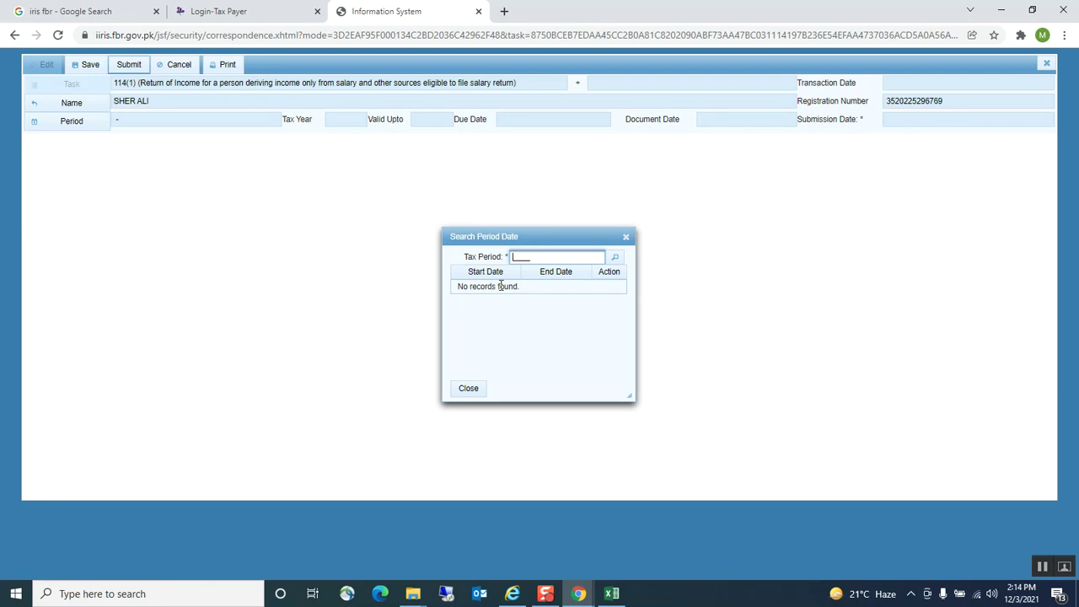
pyautogui.write('2021')
pyautogui.click(616, 261)
pyautogui.click(619, 294)
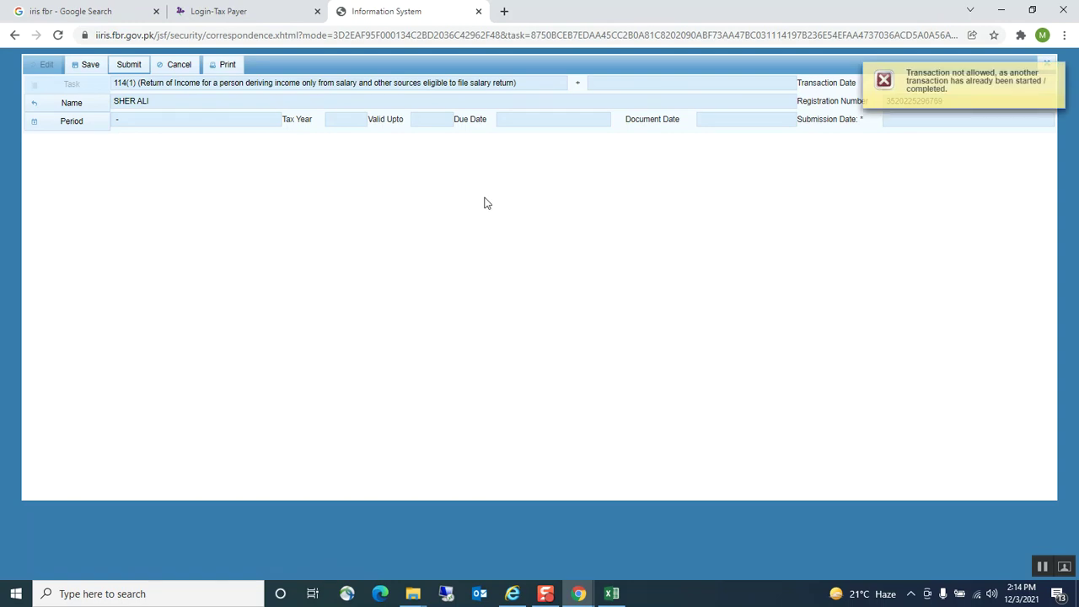
pyautogui.click(1048, 64)
pyautogui.click(1046, 64)
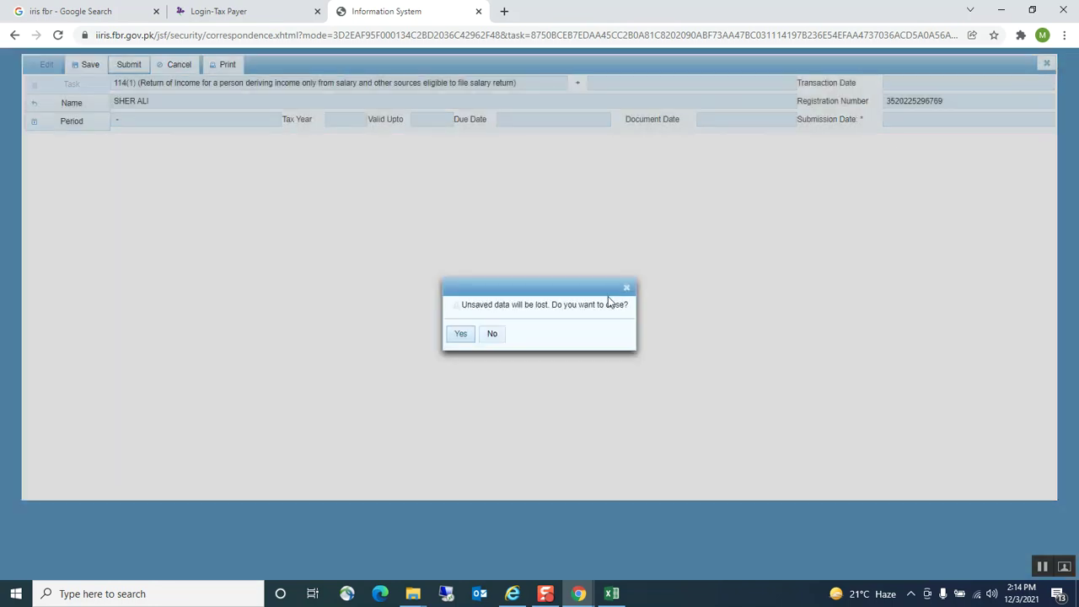
pyautogui.click(473, 341)
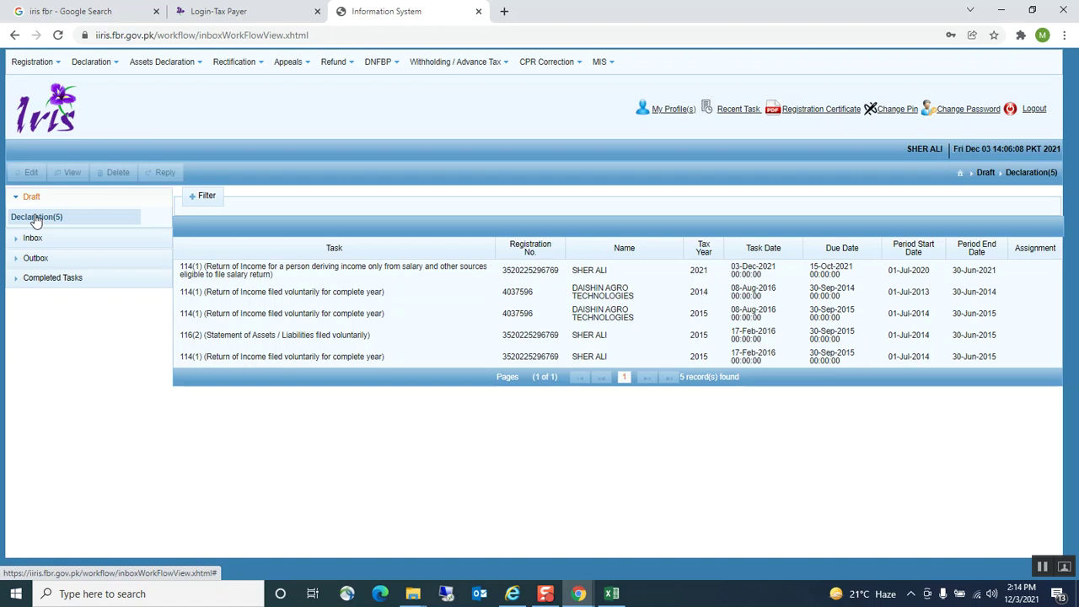
# Step: Open the existing tax year 2021 draft of the 114(1) salary return for editing
pyautogui.click(35, 217)
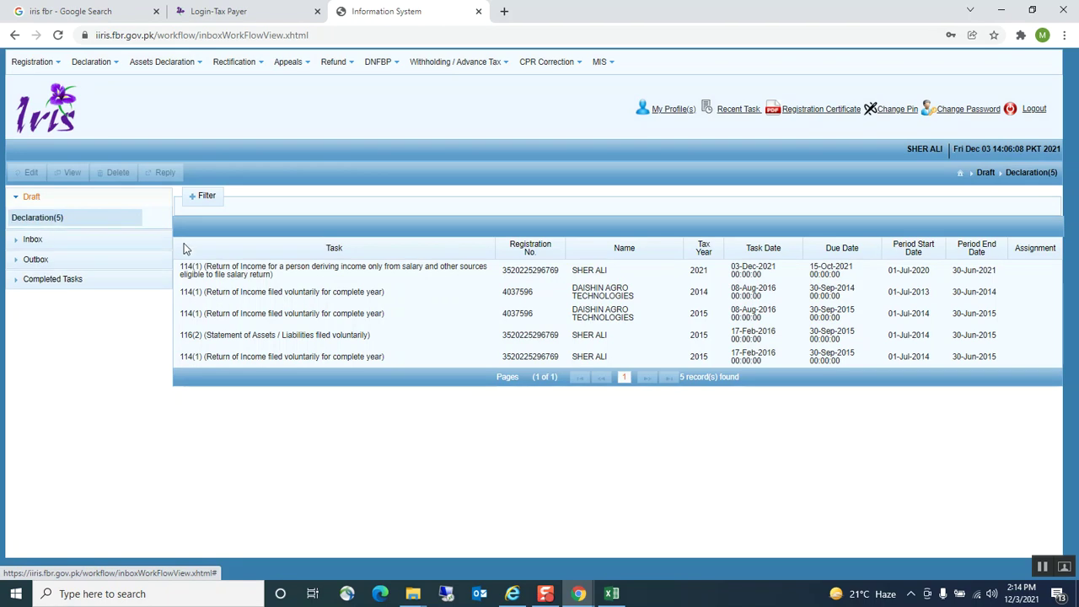
pyautogui.click(235, 274)
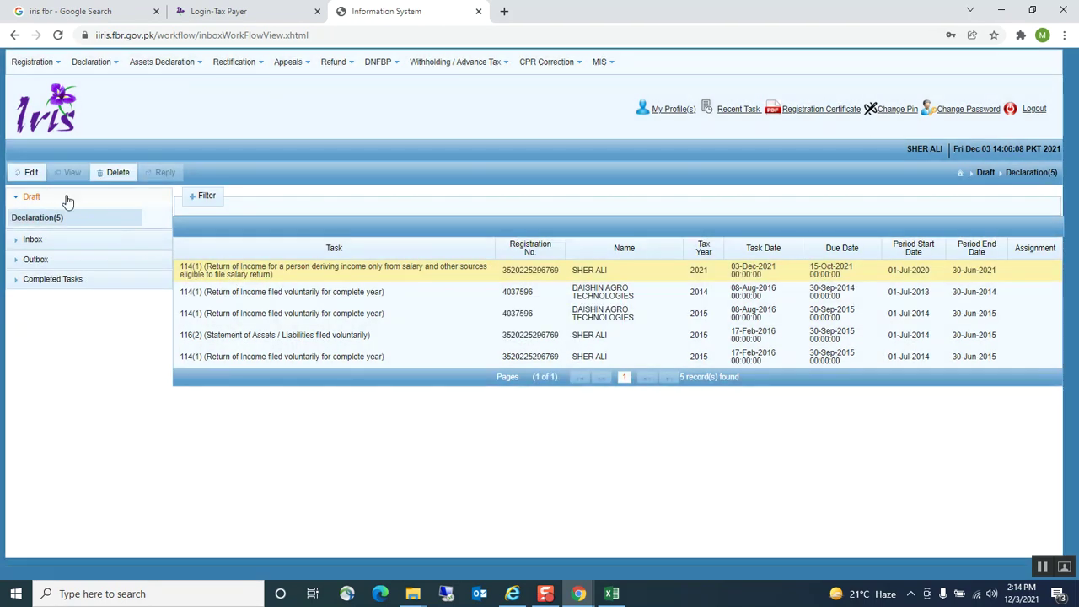
pyautogui.click(30, 173)
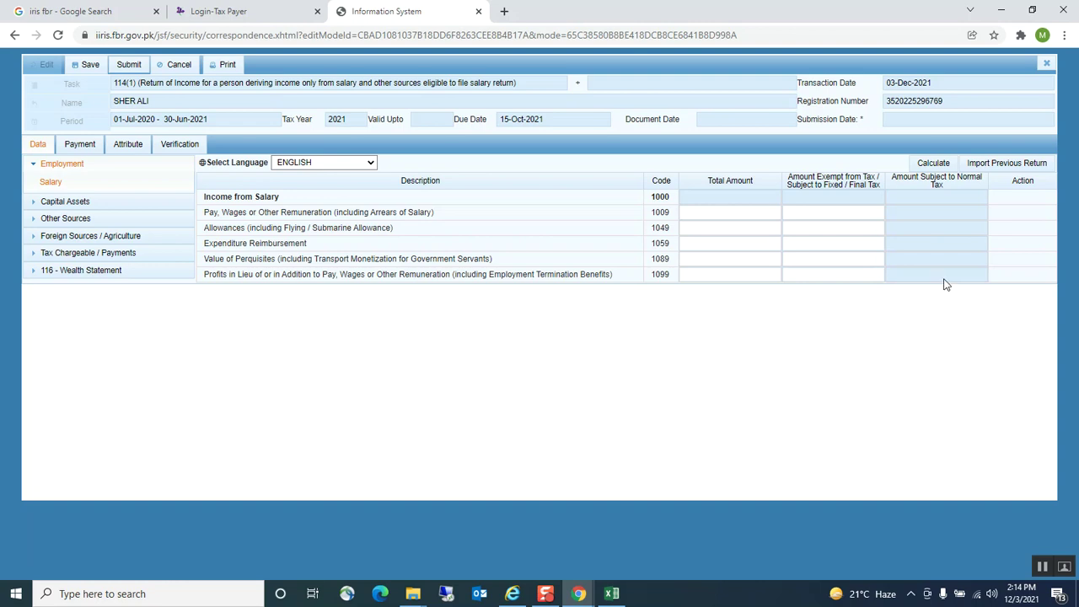
# Step: Try to import the previous return into the salary data and run the calculation
pyautogui.click(999, 169)
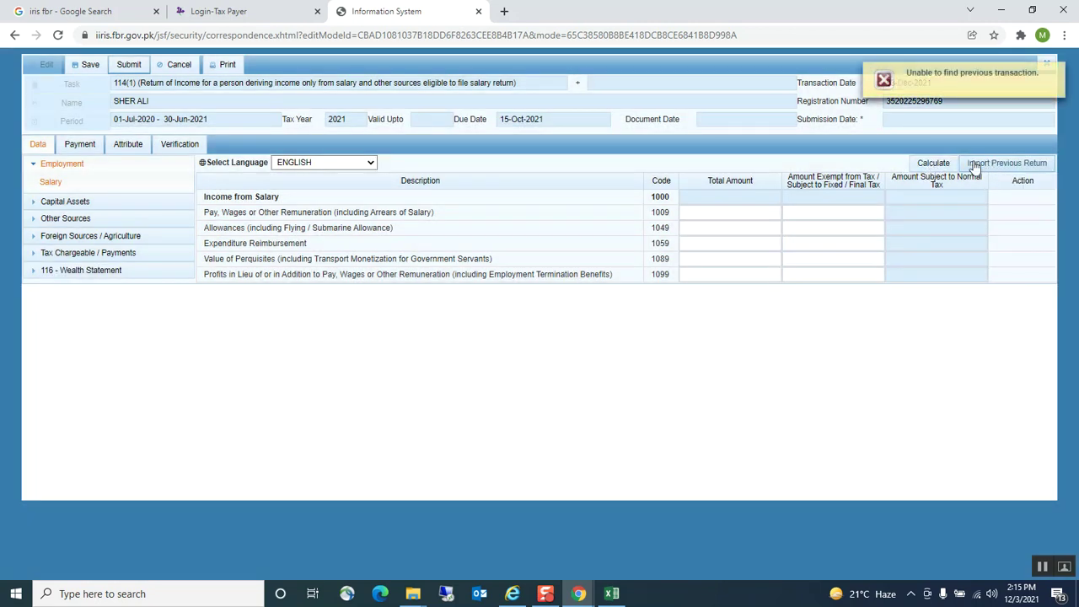
pyautogui.click(929, 167)
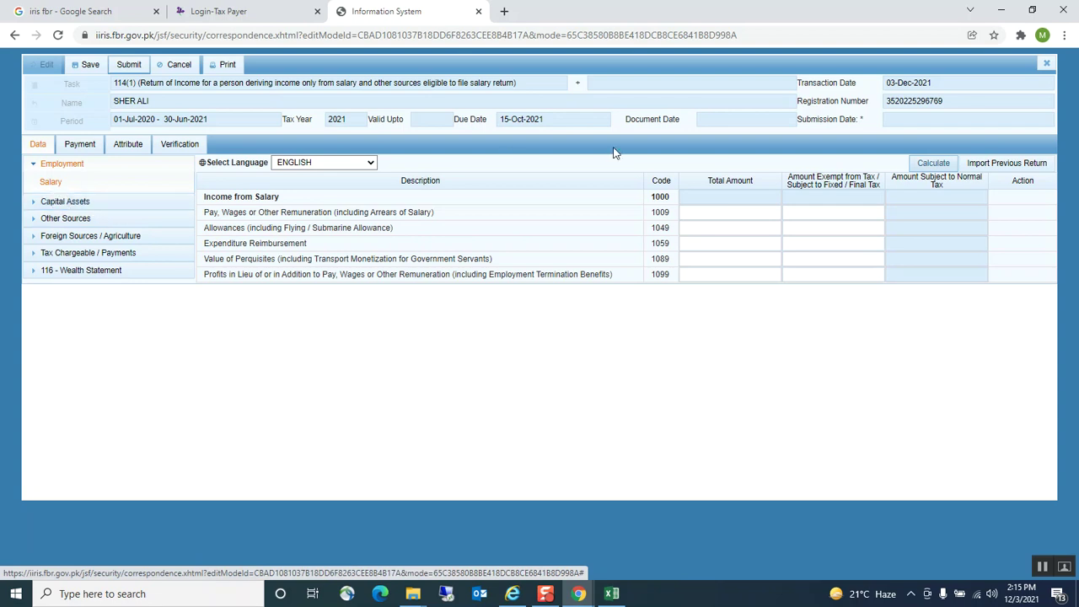
# Step: Copy the 2021 salary income of 765,400 from the Excel workbook into the total amount for Pay, Wages or Other Remuneration and calculate
pyautogui.click(707, 218)
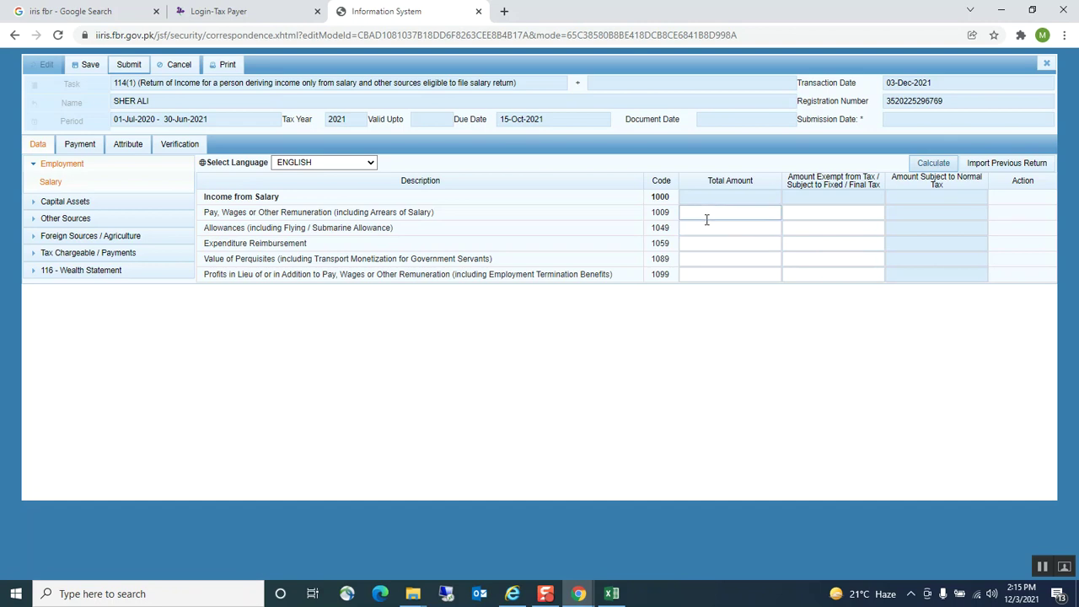
pyautogui.click(612, 593)
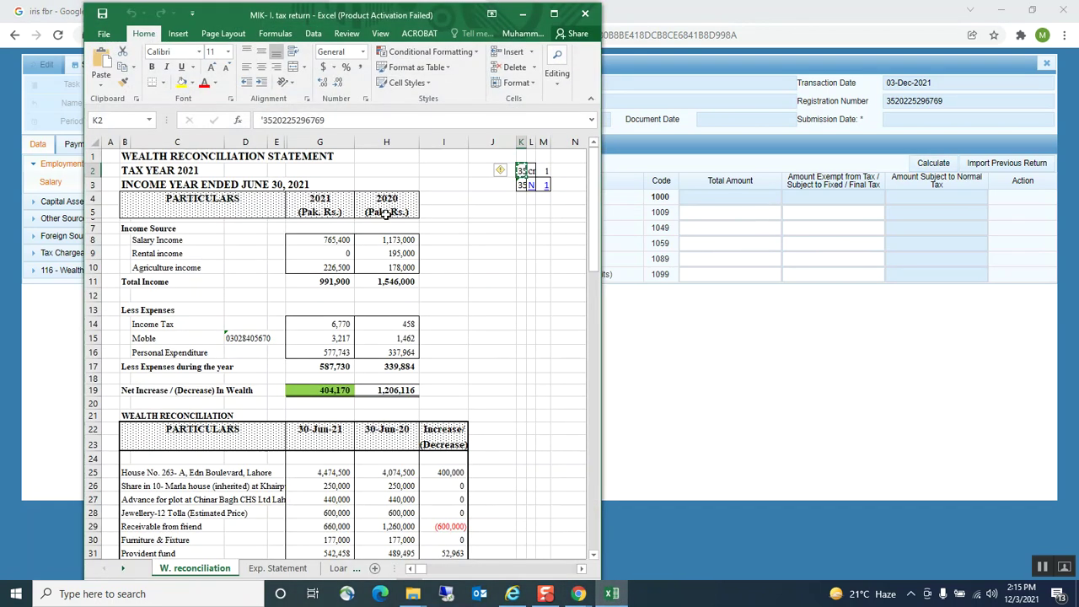
pyautogui.click(352, 241)
pyautogui.hotkey('ctrl', 'c')
pyautogui.click(523, 14)
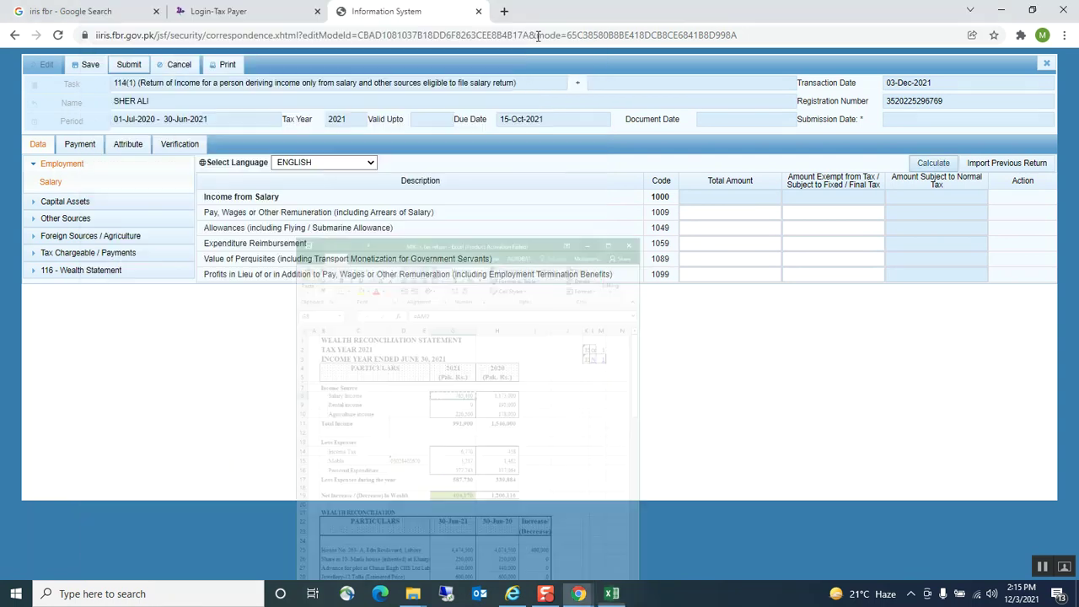
pyautogui.click(712, 215)
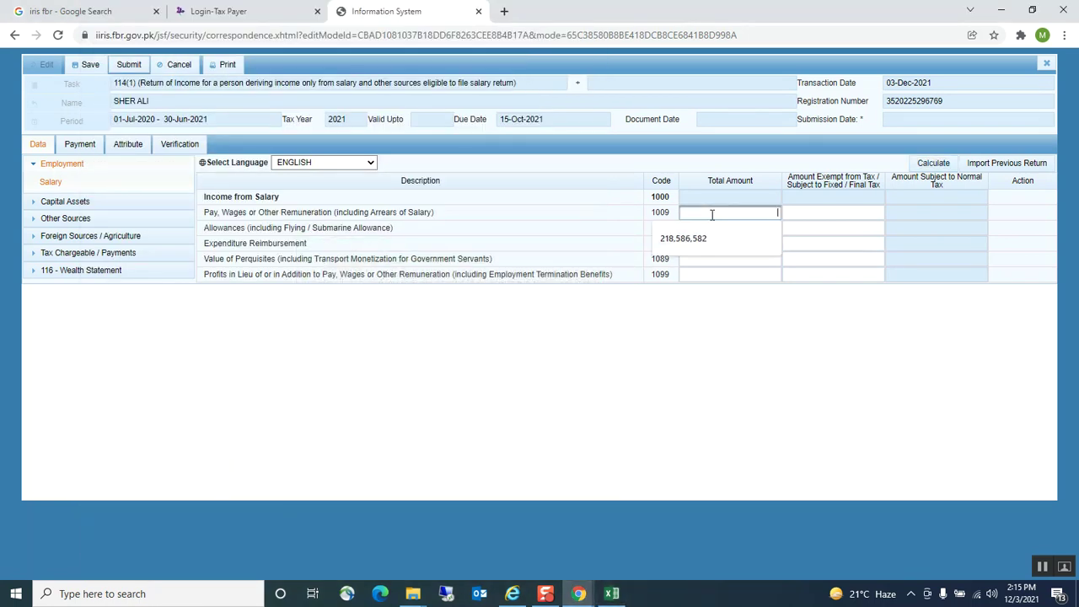
pyautogui.hotkey('ctrl', 'v')
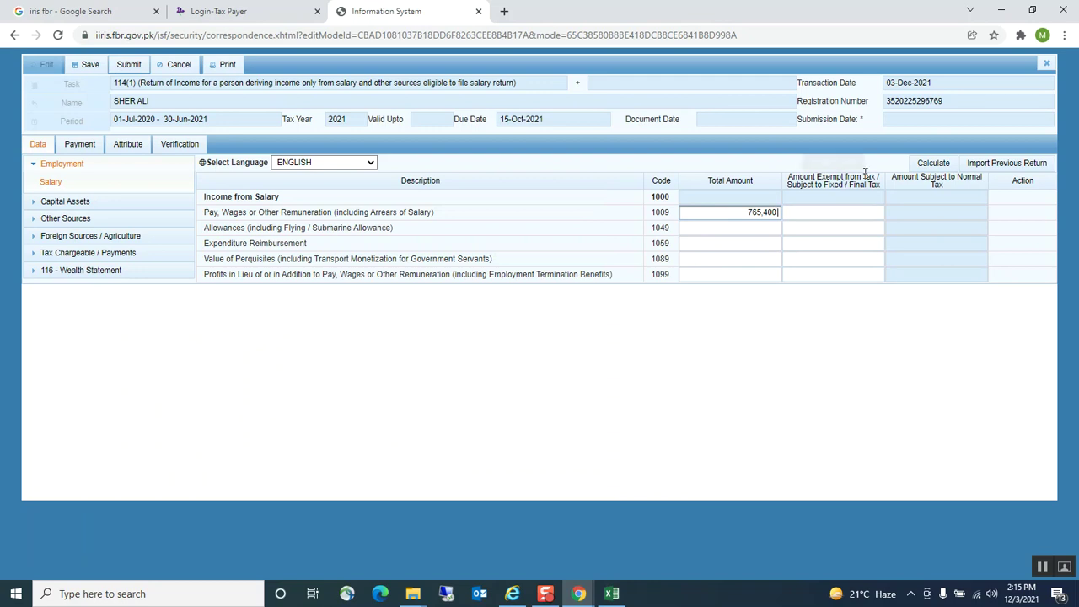
pyautogui.click(932, 166)
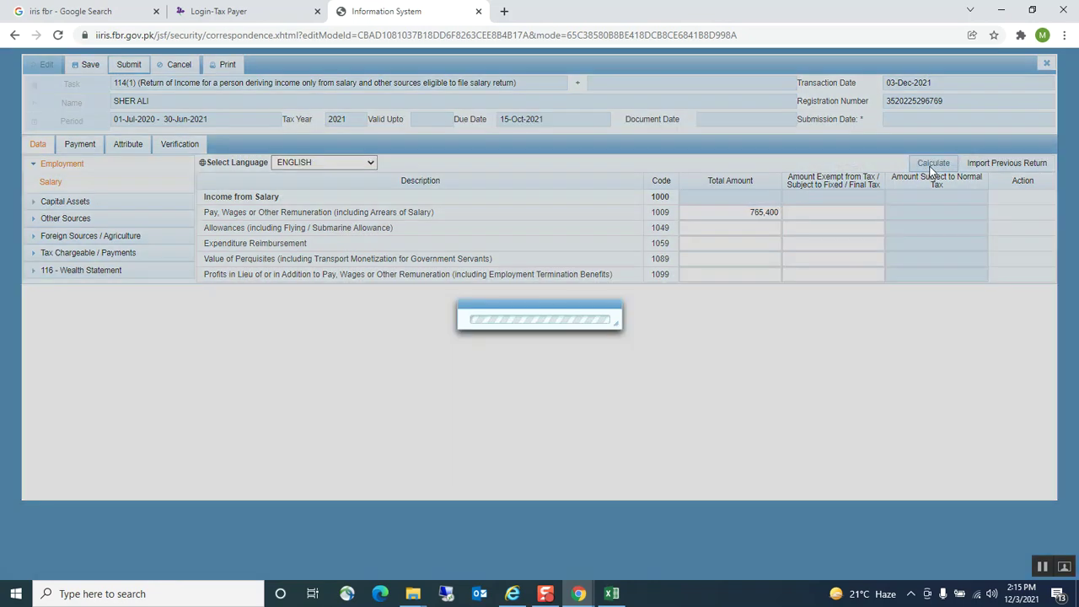
pyautogui.click(932, 166)
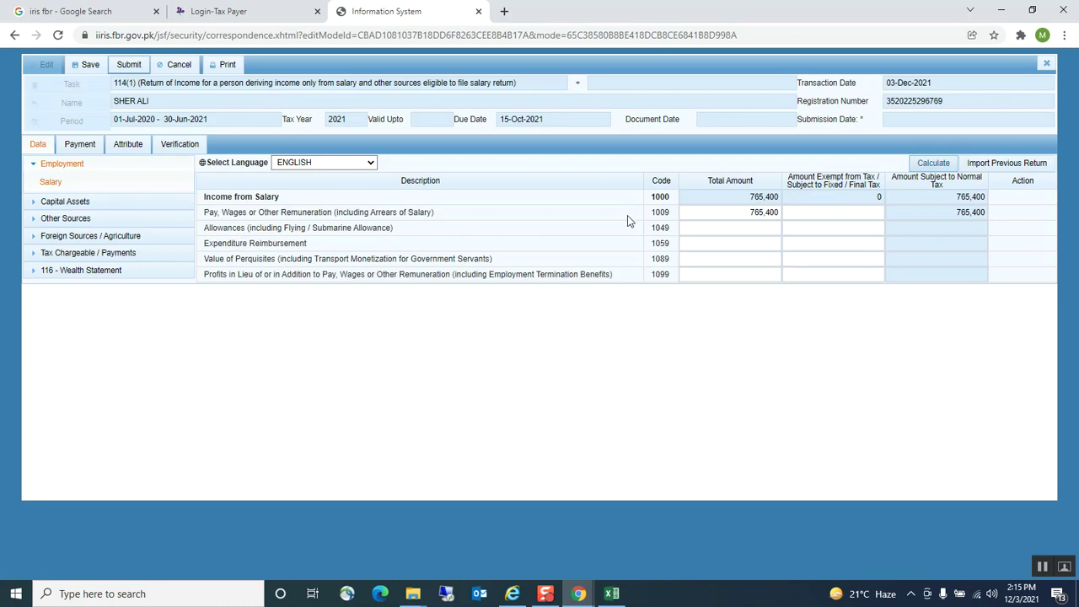
pyautogui.click(708, 227)
# Step: Look through the Capital Assets entries and the Receipts / Deductions rows under Other Sources
pyautogui.click(63, 204)
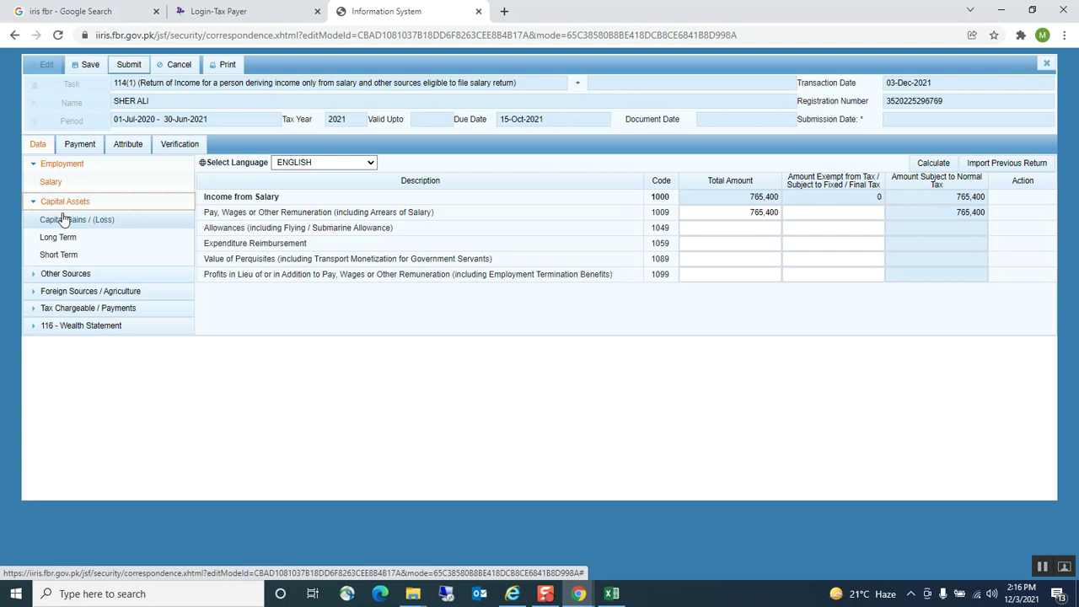
pyautogui.click(59, 274)
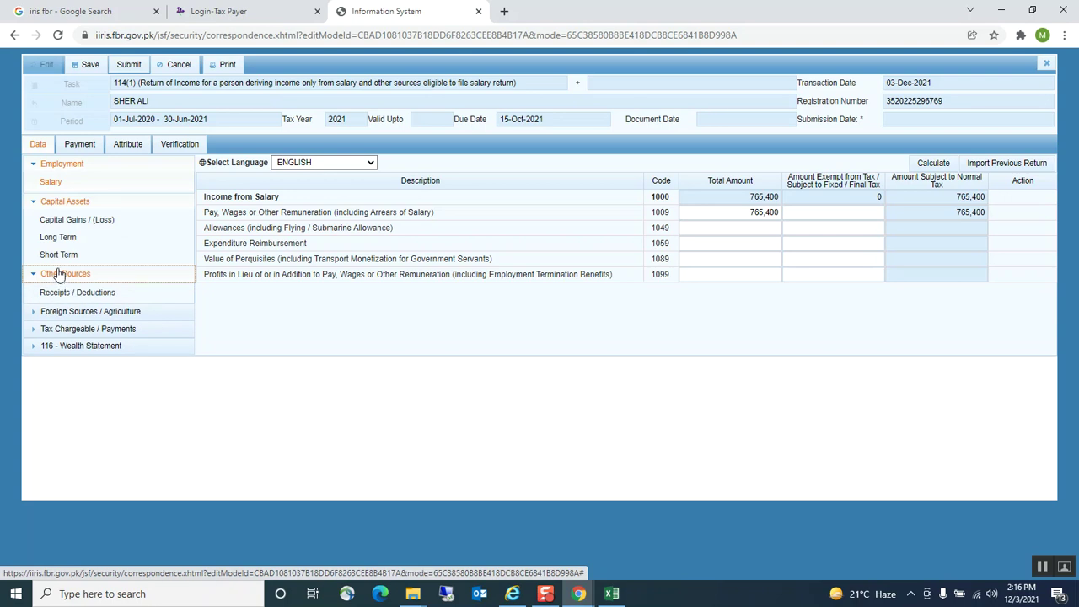
pyautogui.click(61, 295)
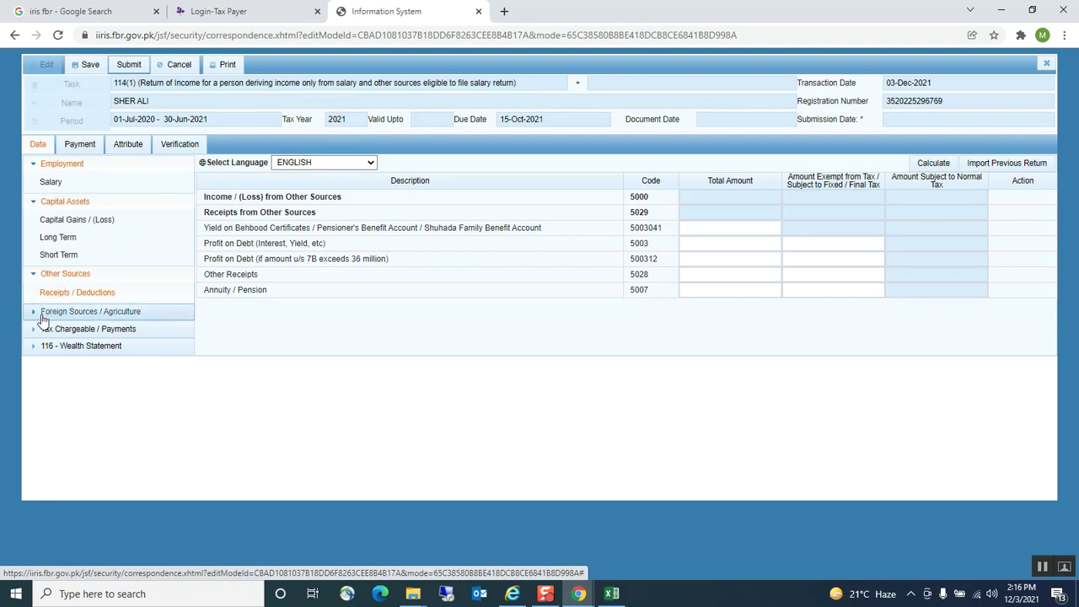
# Step: Copy the 2021 agriculture income of 226,500 from the Excel workbook into the Agriculture Income total amount
pyautogui.click(52, 314)
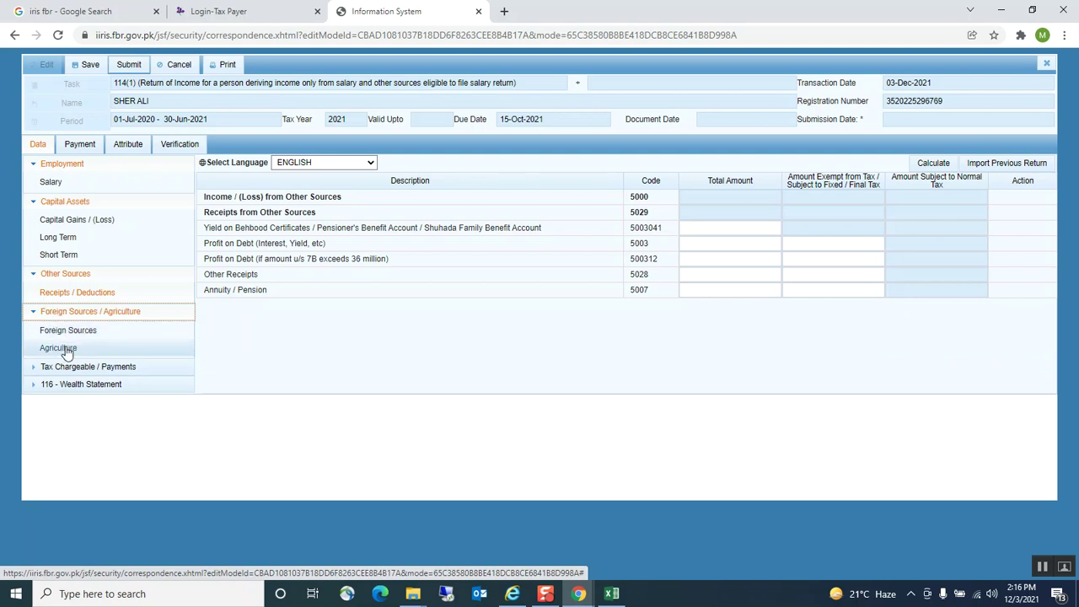
pyautogui.click(59, 348)
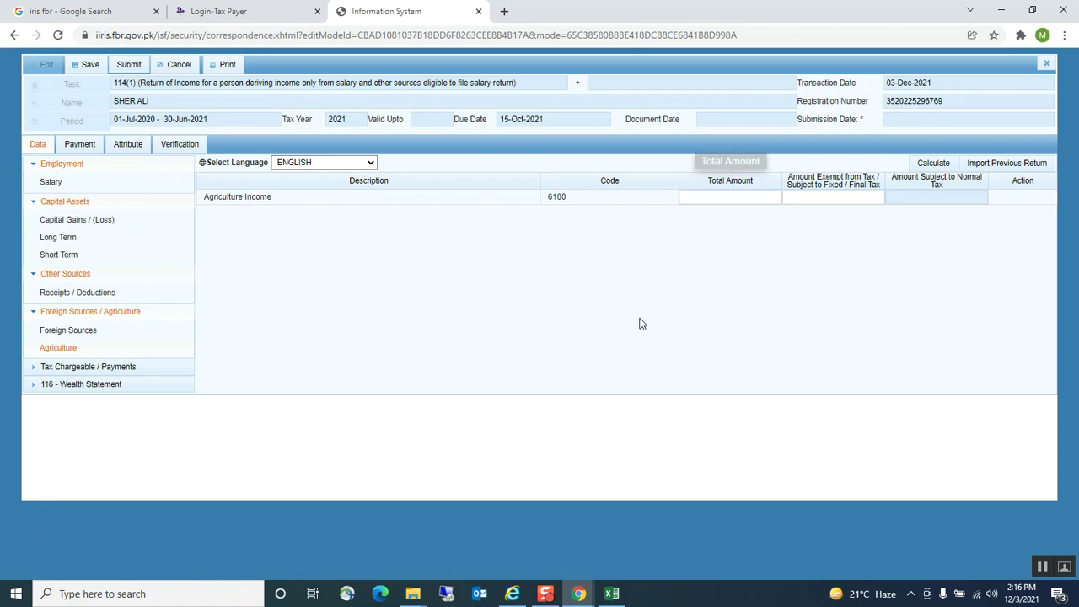
pyautogui.click(612, 594)
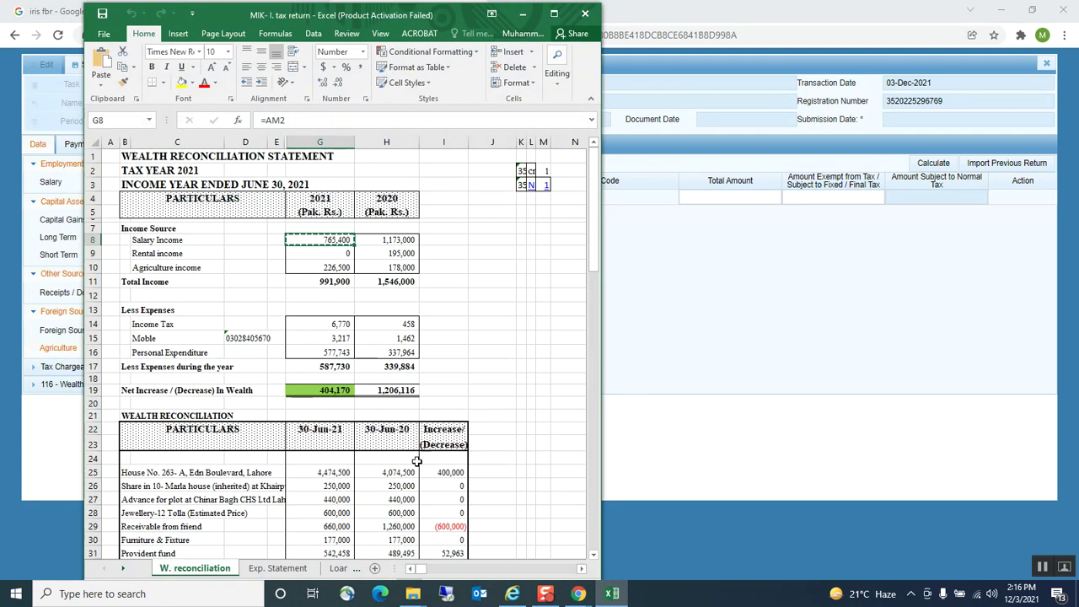
pyautogui.click(341, 268)
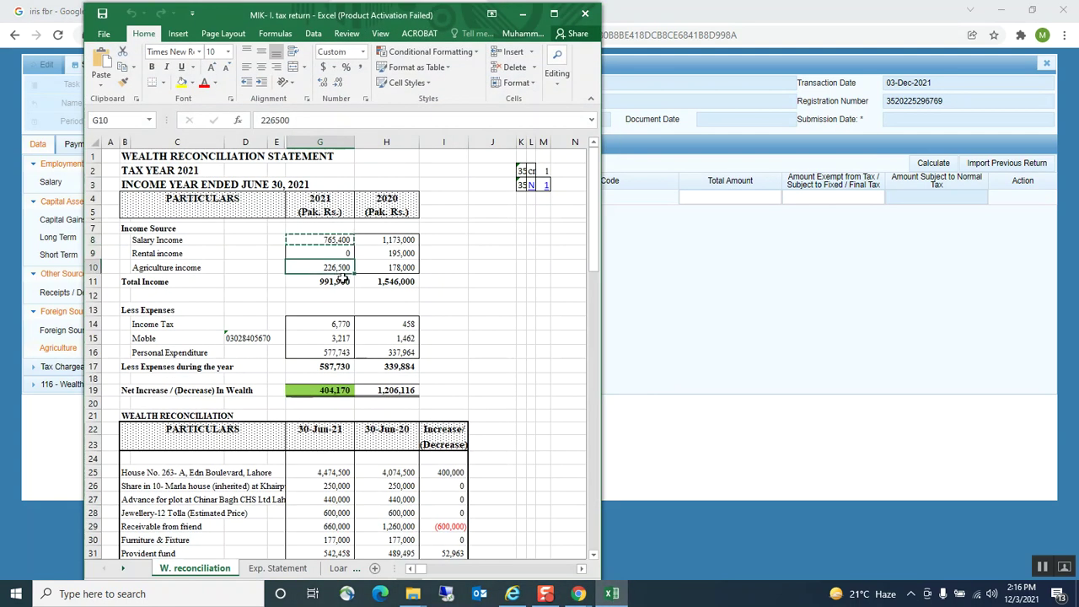
pyautogui.hotkey('ctrl', 'c')
pyautogui.click(743, 196)
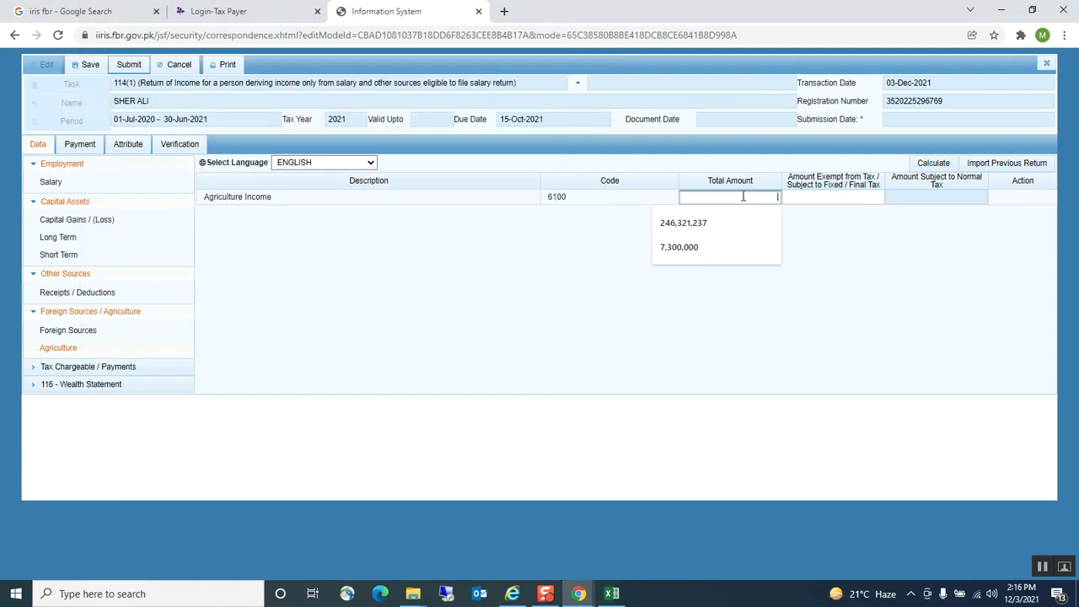
pyautogui.hotkey('ctrl', 'v')
pyautogui.press('Tab')
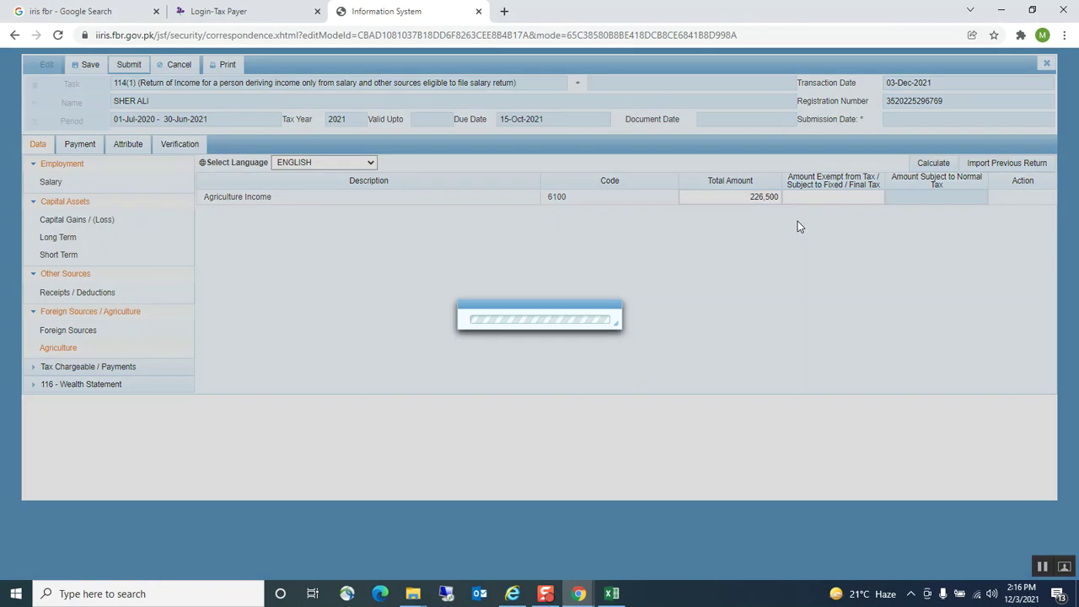
pyautogui.click(781, 196)
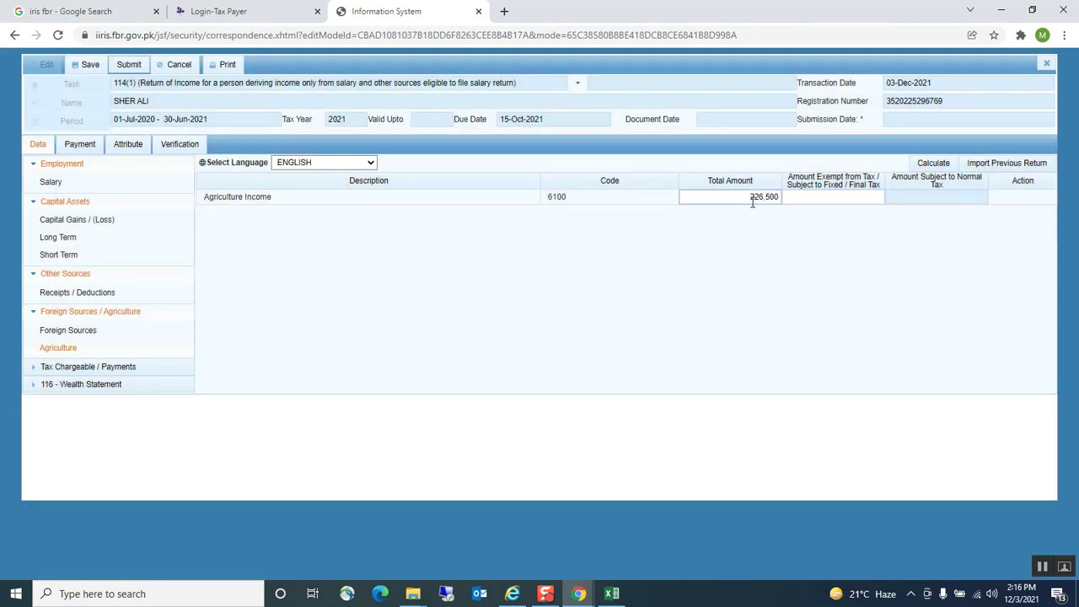
# Step: Enter 226,500 as the tax-exempt amount of the Agriculture Income and recalculate
pyautogui.click(792, 197)
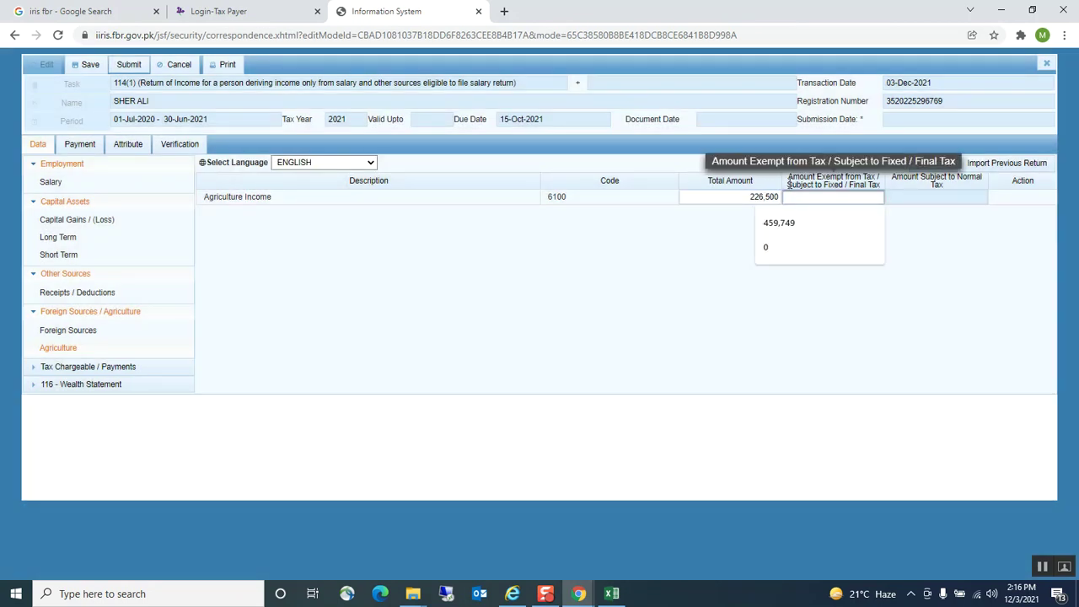
pyautogui.hotkey('ctrl', 'v')
pyautogui.click(812, 242)
pyautogui.click(922, 164)
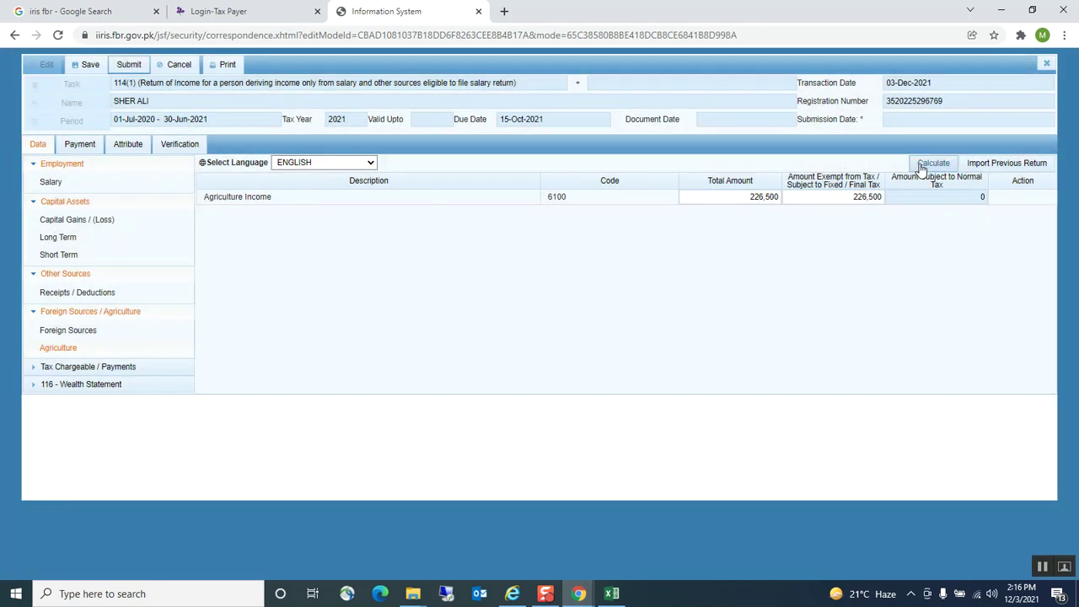
pyautogui.click(922, 167)
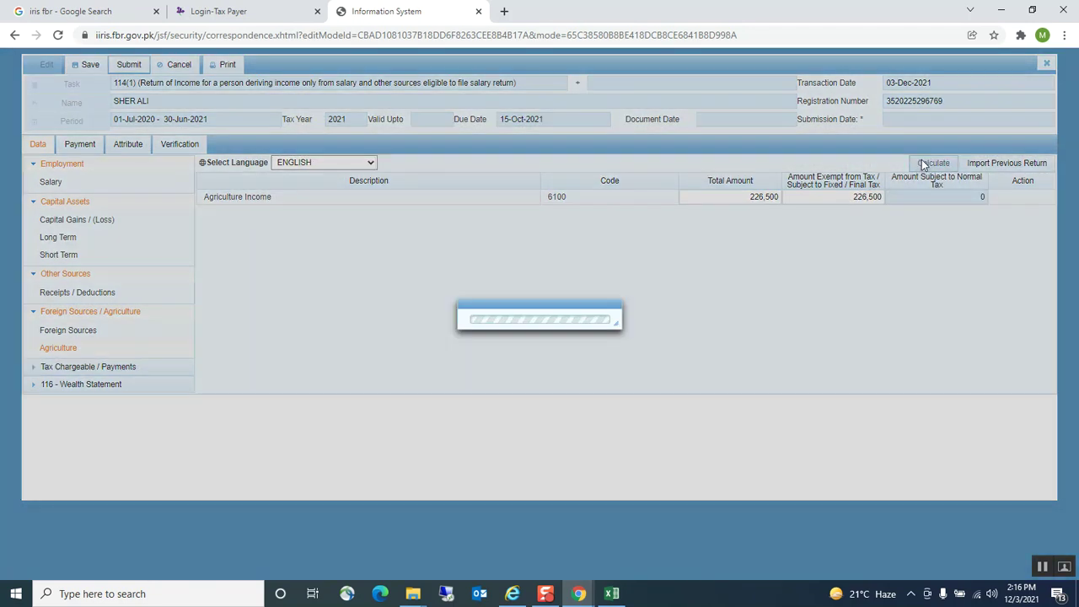
# Step: Recalculate the Agriculture Income entry and open the Tax Reductions rows under Tax Chargeable / Payments
pyautogui.click(922, 163)
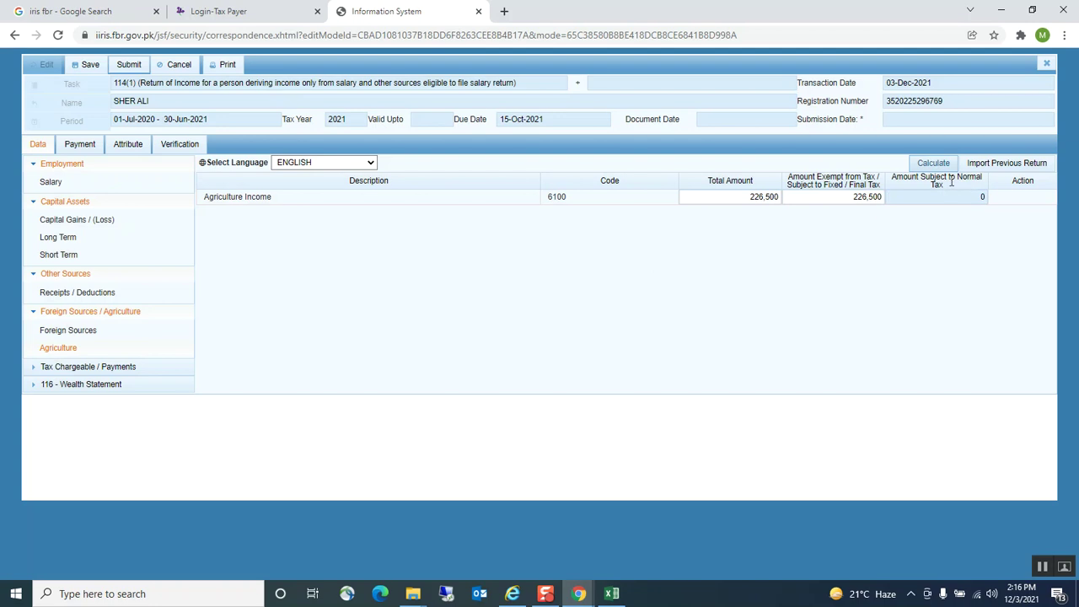
pyautogui.click(82, 371)
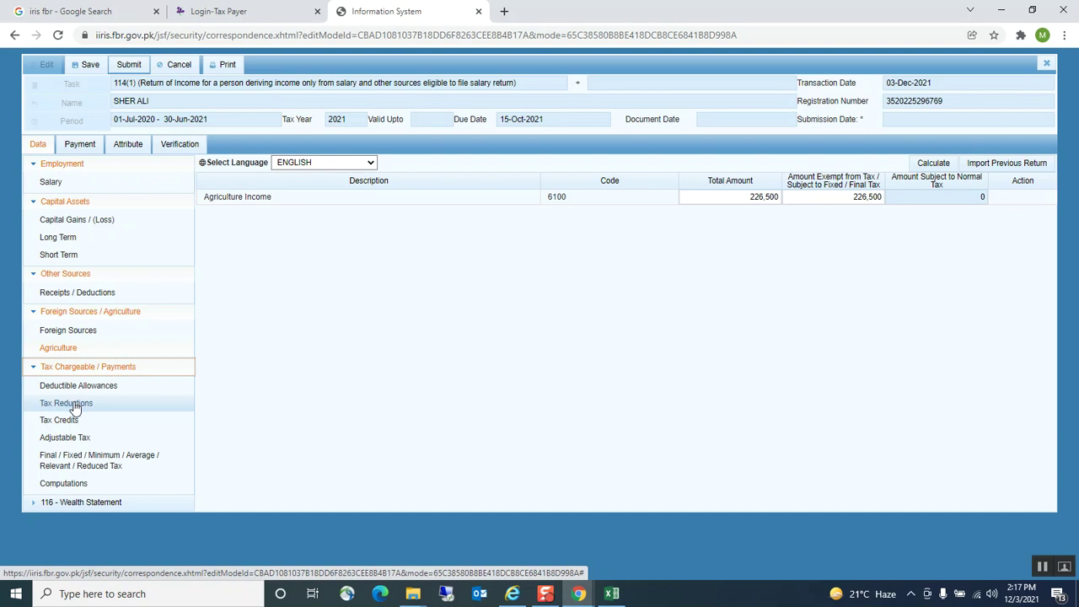
pyautogui.click(72, 404)
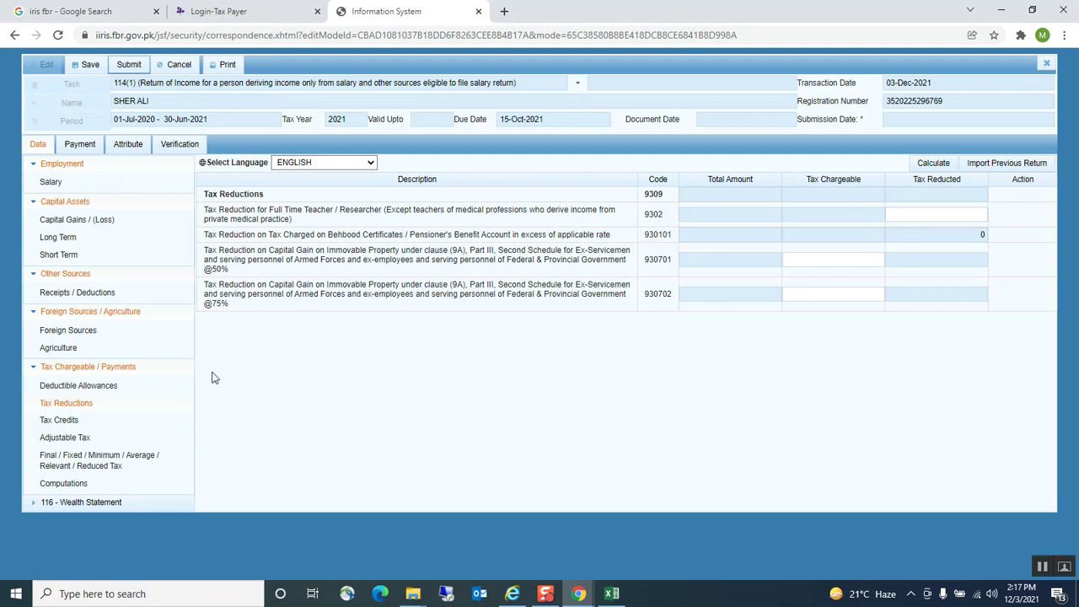
# Step: Copy the 2021 income tax of 6,770 from the Excel workbook into the Adjustable Tax amount deducted for Salary of Employees u/s 149
pyautogui.click(58, 440)
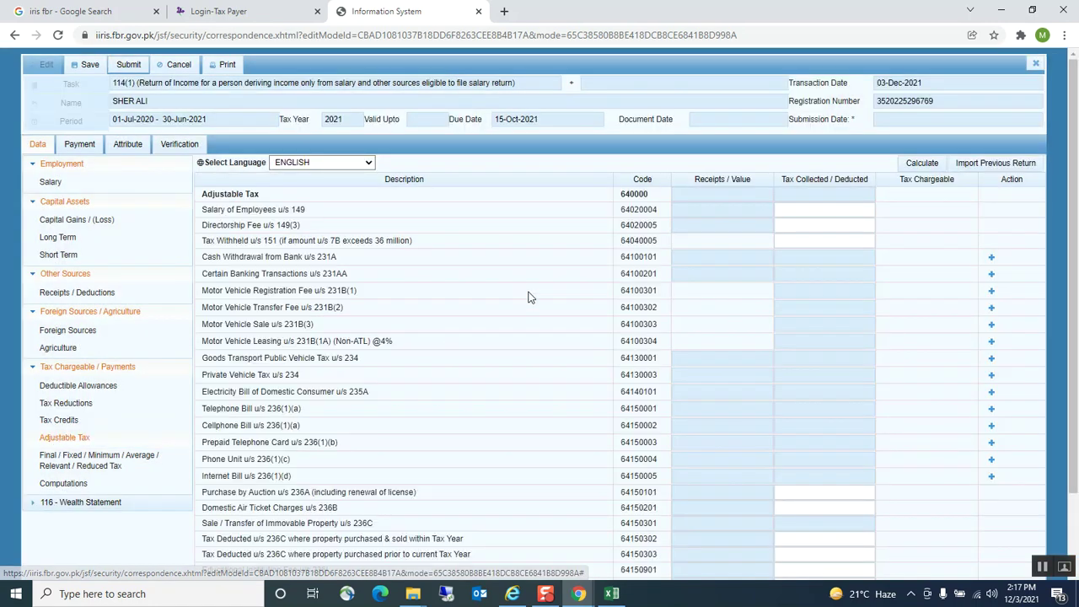
pyautogui.scroll(-1, 528, 283)
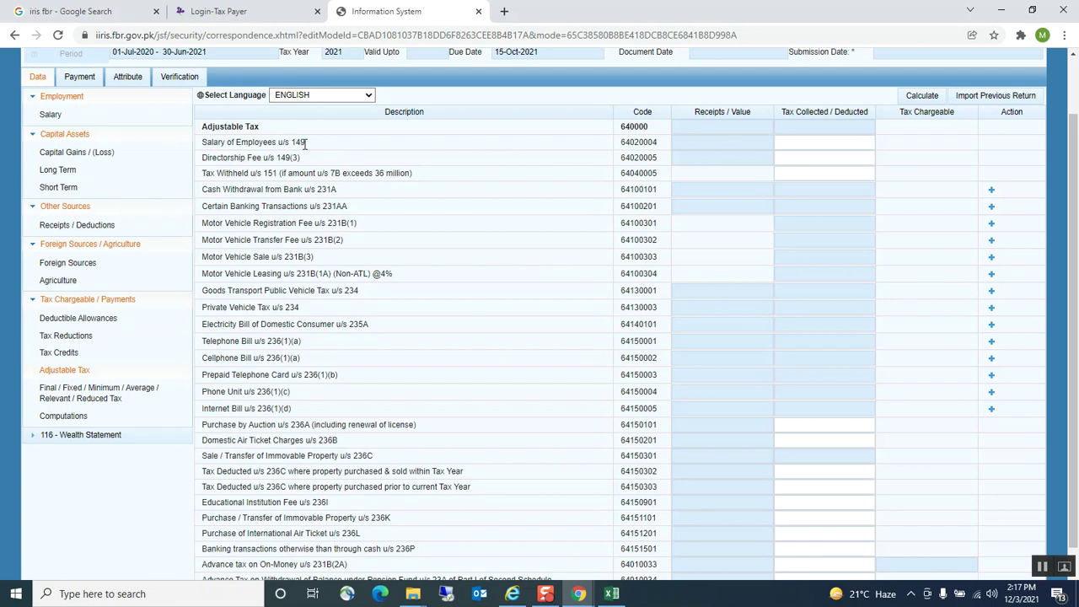
pyautogui.click(847, 173)
pyautogui.click(611, 593)
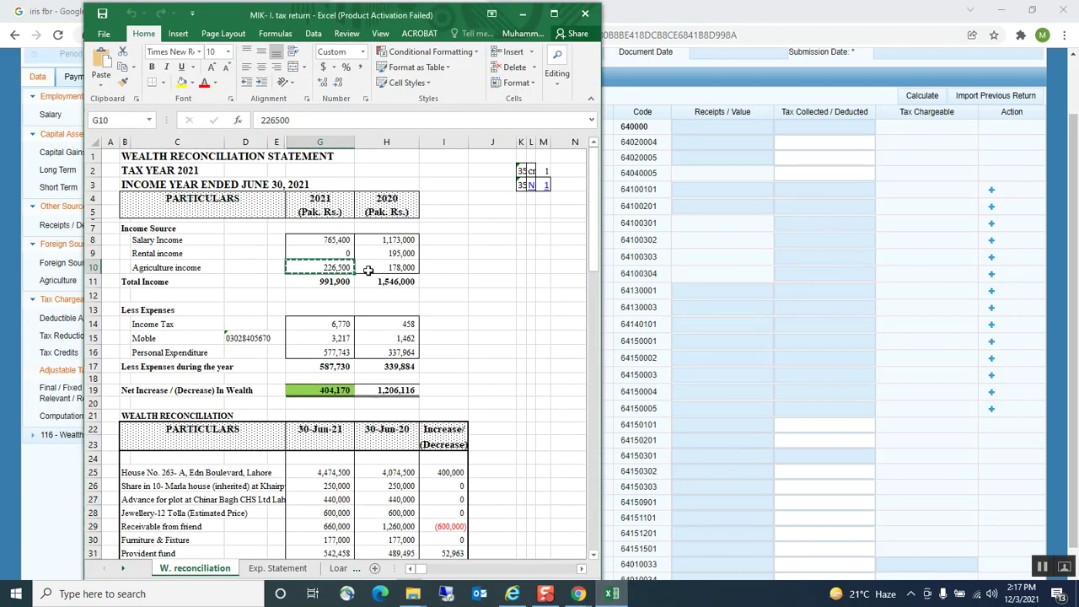
pyautogui.click(344, 324)
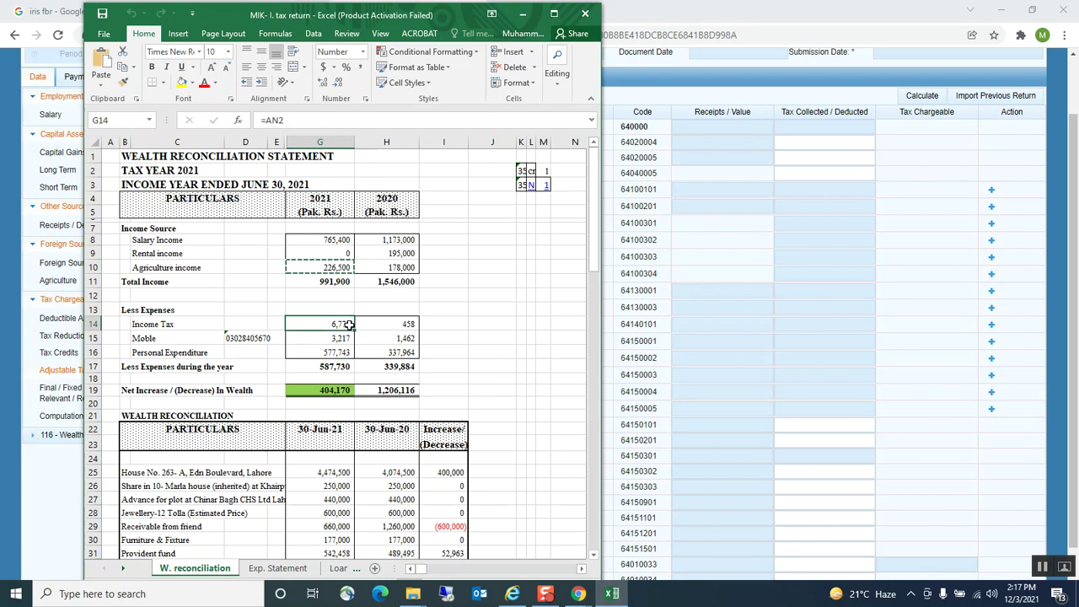
pyautogui.click(523, 15)
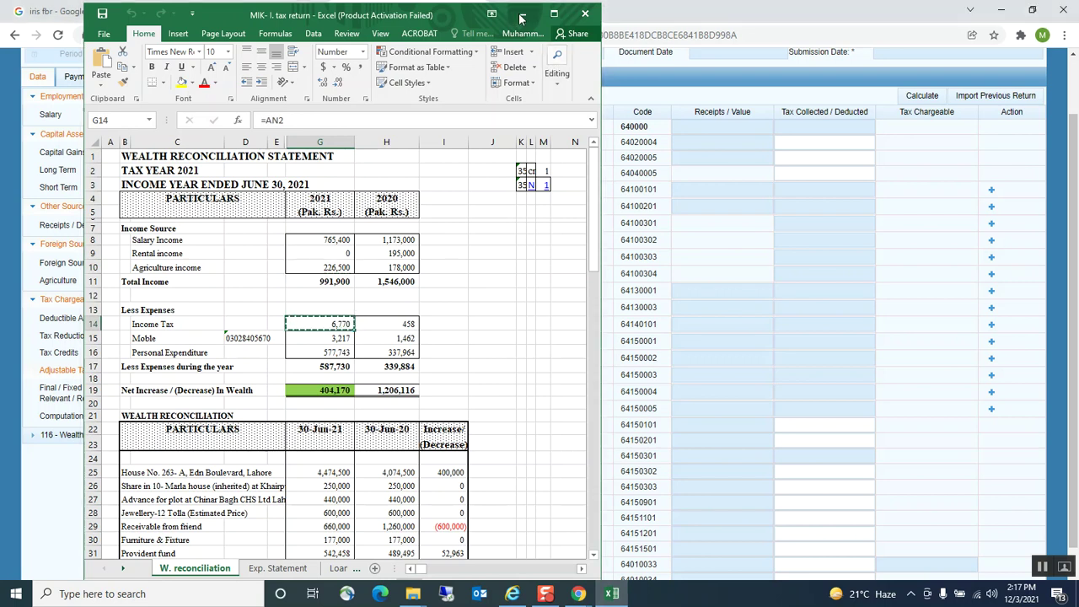
pyautogui.click(789, 147)
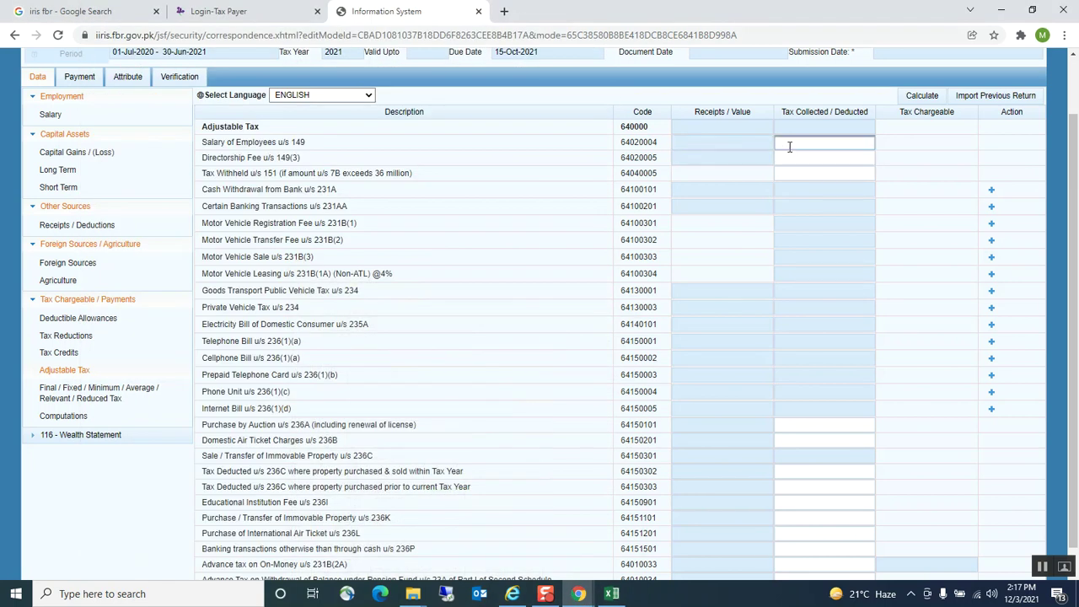
pyautogui.hotkey('ctrl', 'v')
pyautogui.click(764, 205)
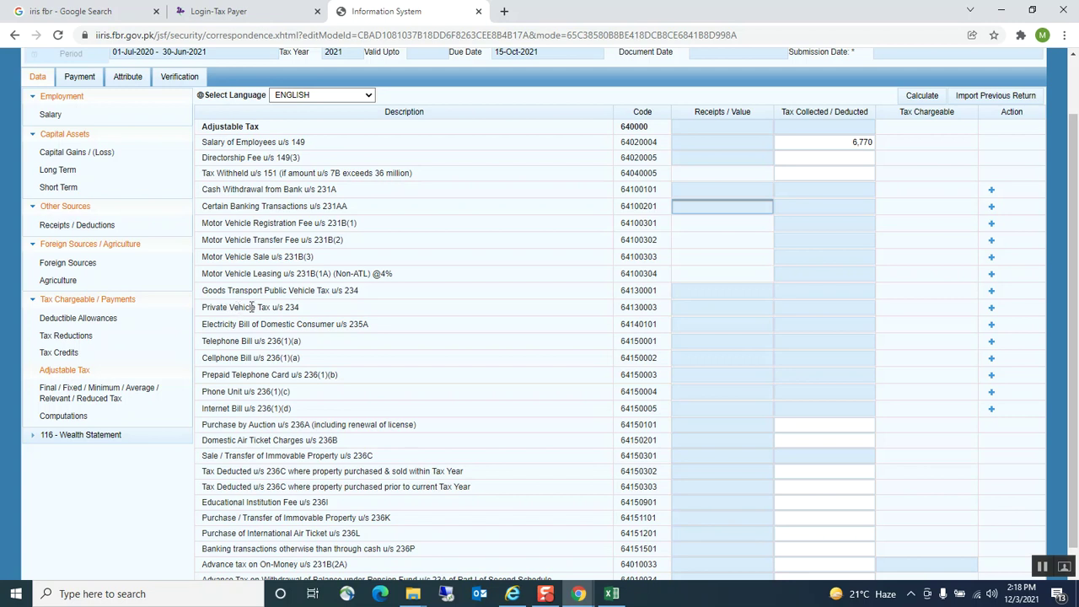
pyautogui.click(991, 308)
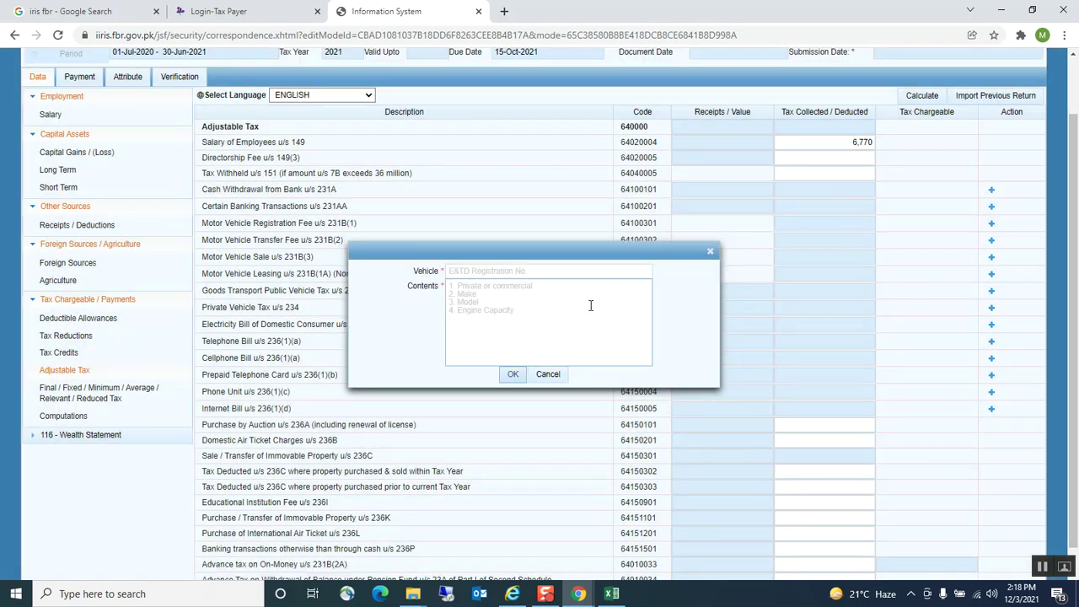
pyautogui.click(470, 270)
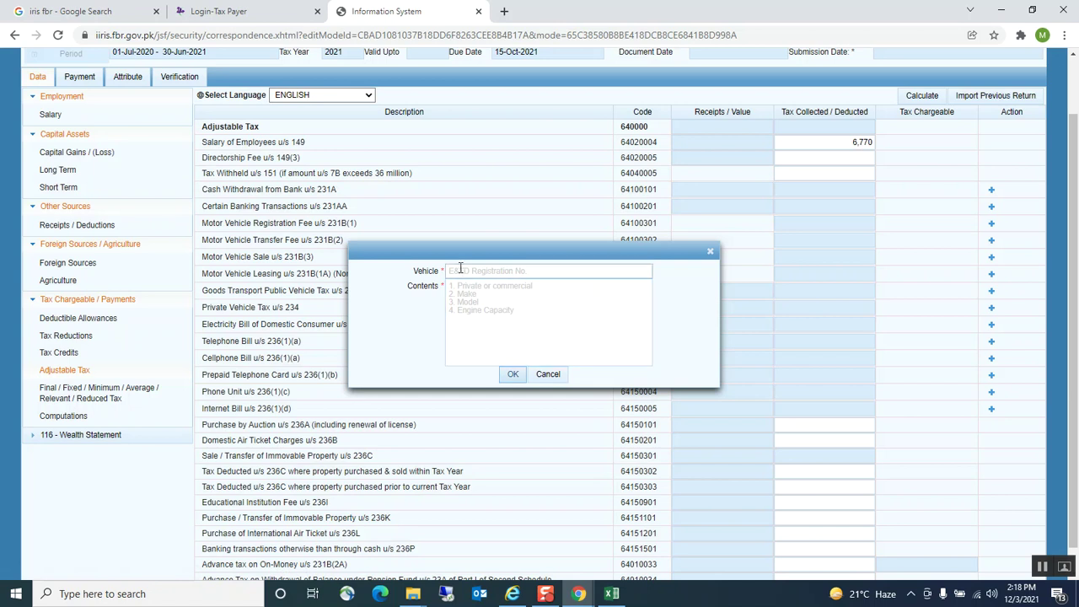
pyautogui.click(465, 288)
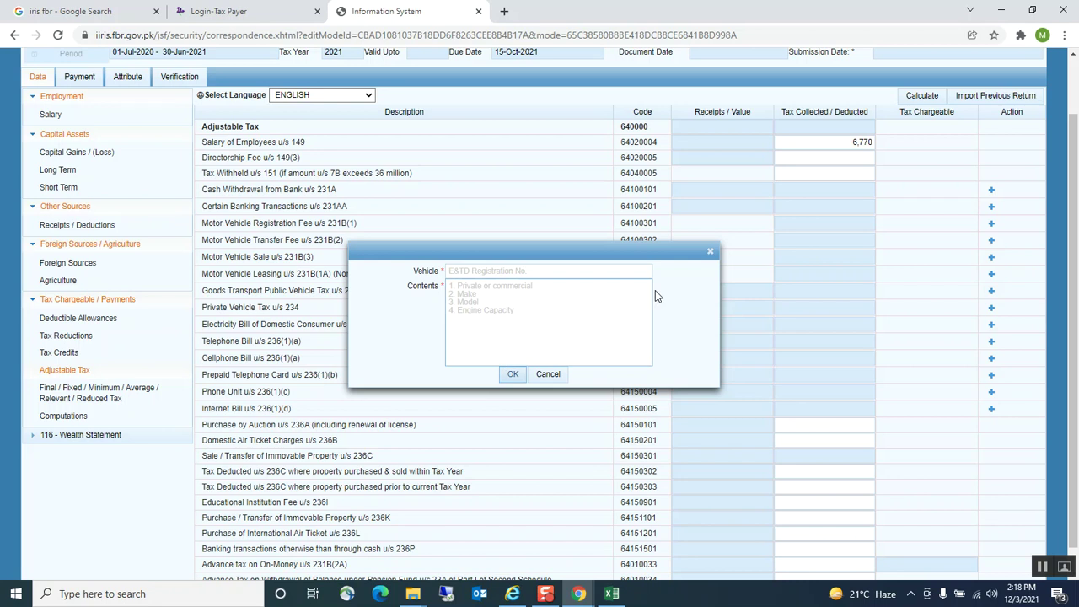
pyautogui.click(710, 251)
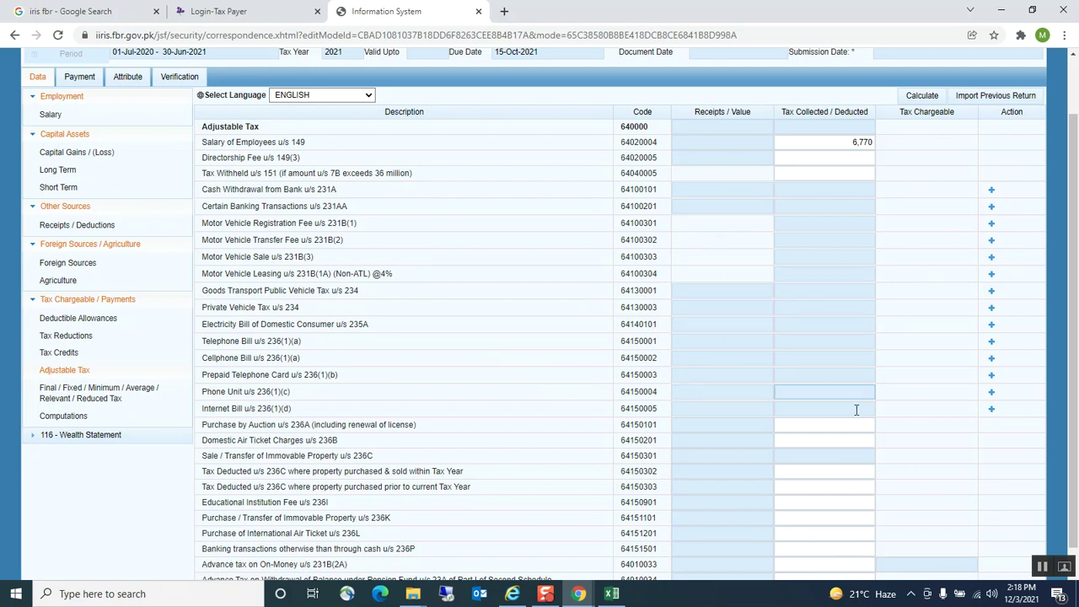
# Step: Add a Cellphone Bill u/s 236(1)(a) entry using the mobile number copied from the Excel workbook and the contents Mobilink
pyautogui.click(830, 407)
pyautogui.scroll(-1, 529, 399)
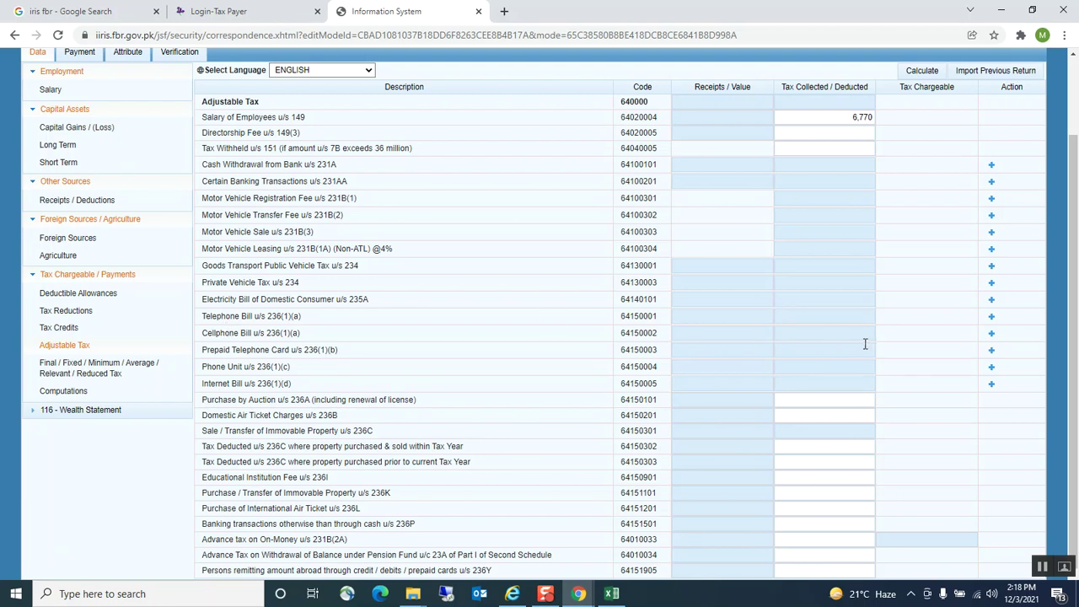
pyautogui.click(992, 335)
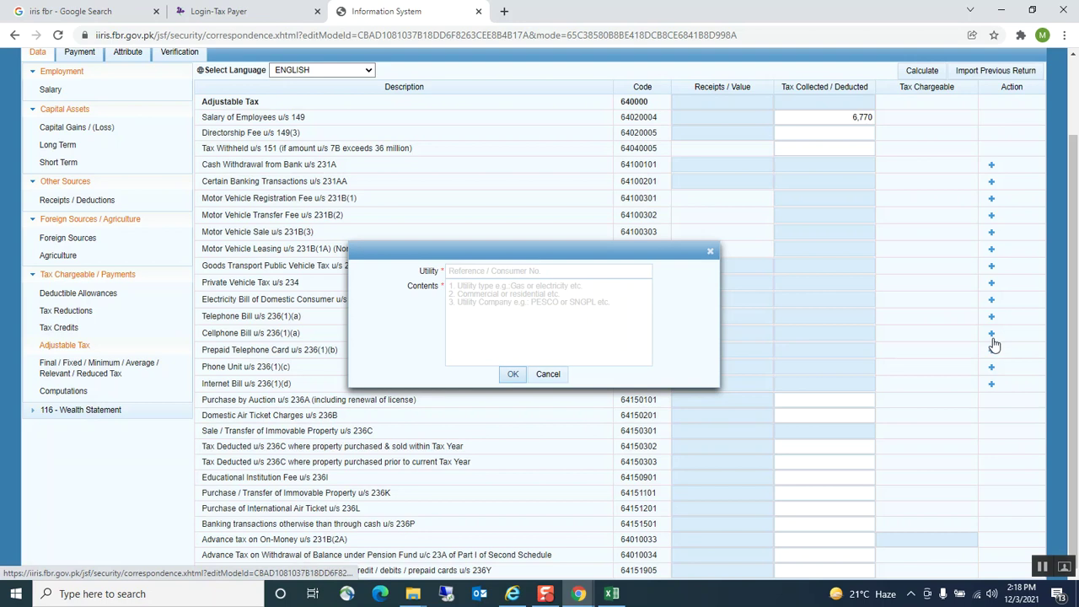
pyautogui.click(612, 593)
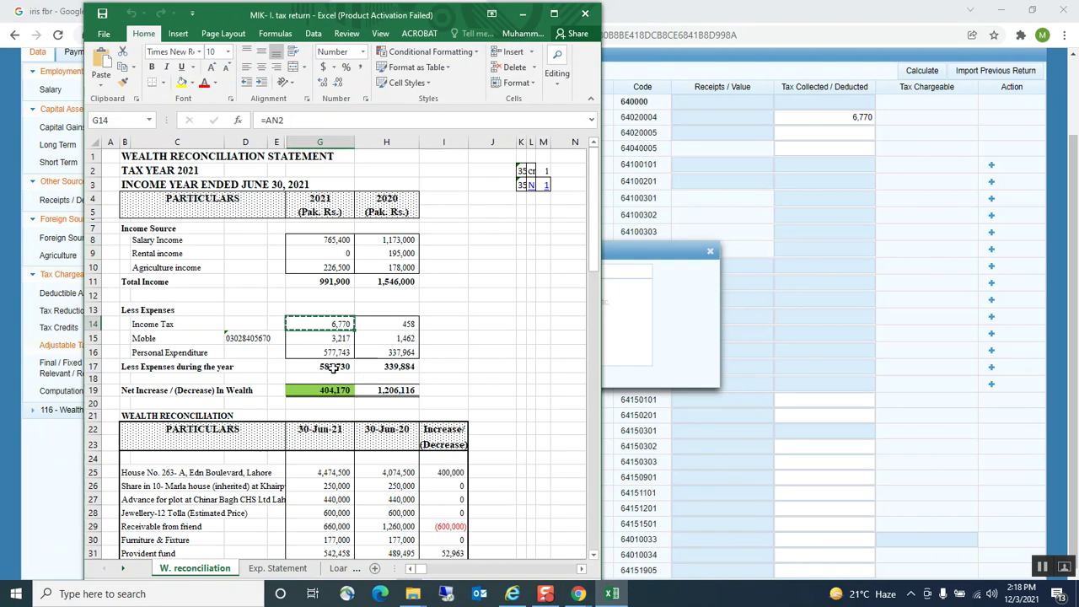
pyautogui.click(228, 337)
pyautogui.hotkey('ctrl', 'c')
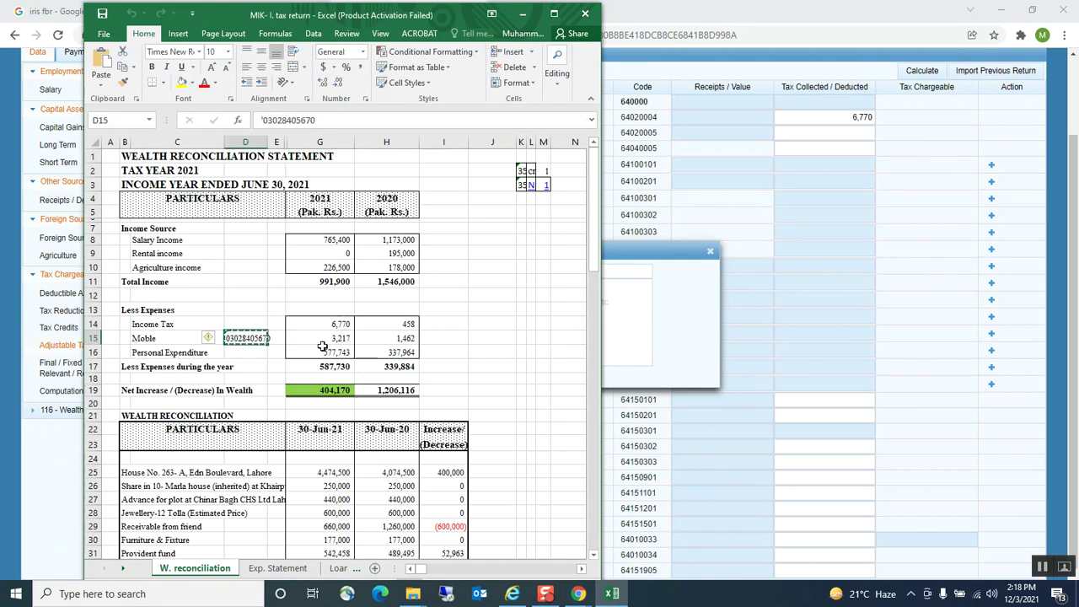
pyautogui.click(641, 315)
pyautogui.click(474, 272)
pyautogui.hotkey('ctrl', 'v')
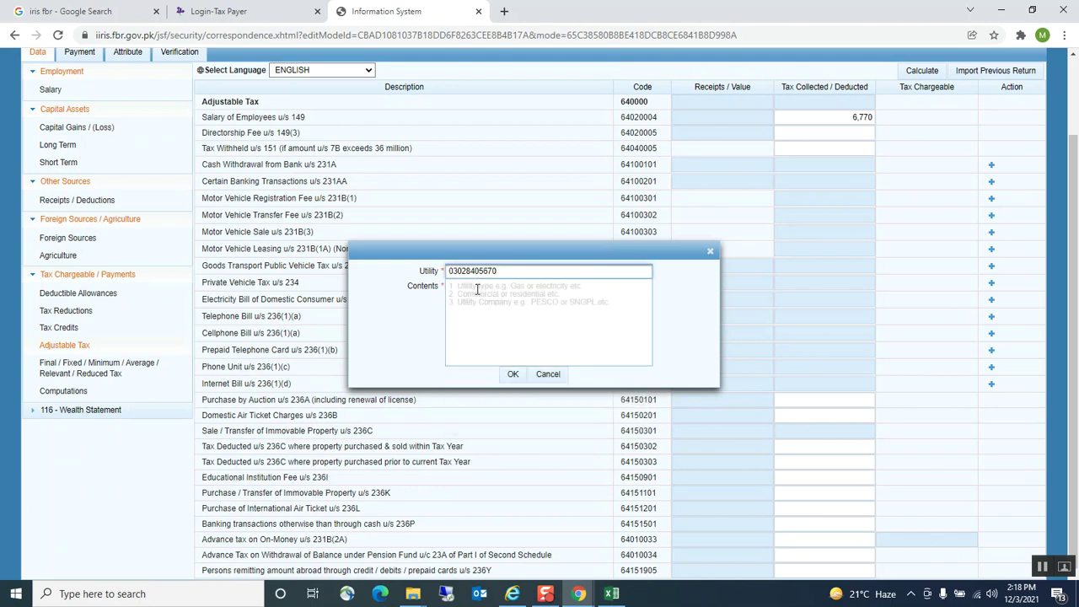
pyautogui.click(477, 289)
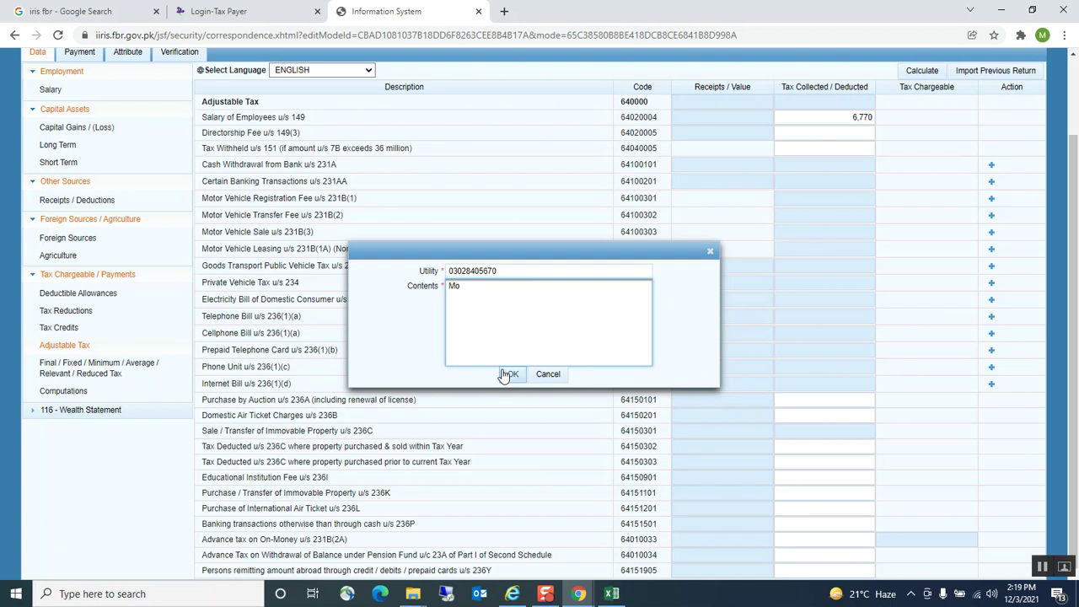
pyautogui.write('Mobilink')
pyautogui.click(513, 376)
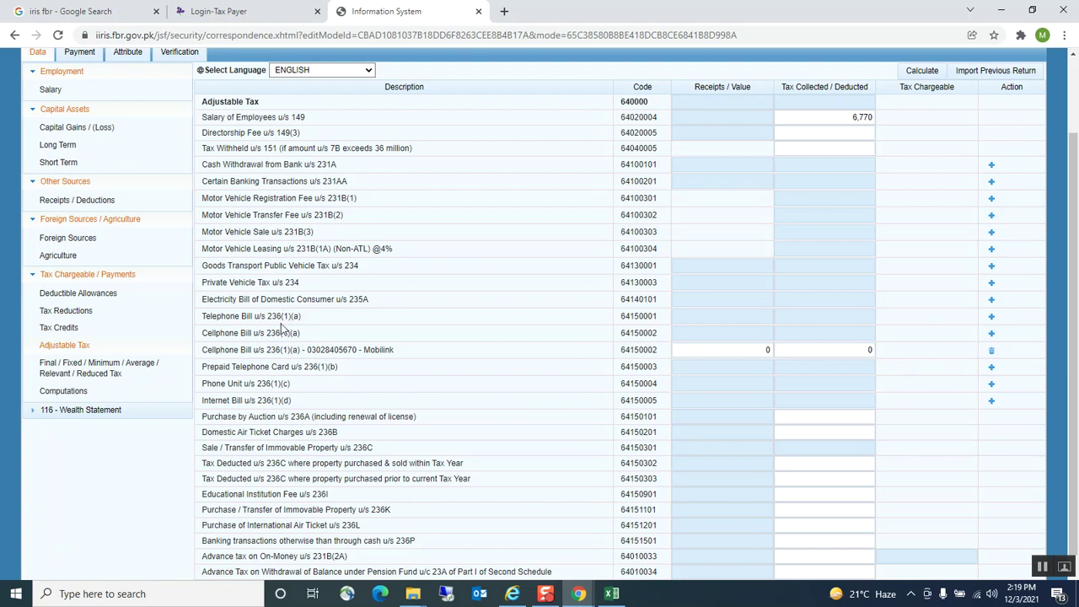
# Step: Copy the 2021 mobile tax of 3,217 from the Excel workbook into the tax collected amount of the Mobilink cellphone bill entry
pyautogui.click(835, 349)
pyautogui.click(612, 594)
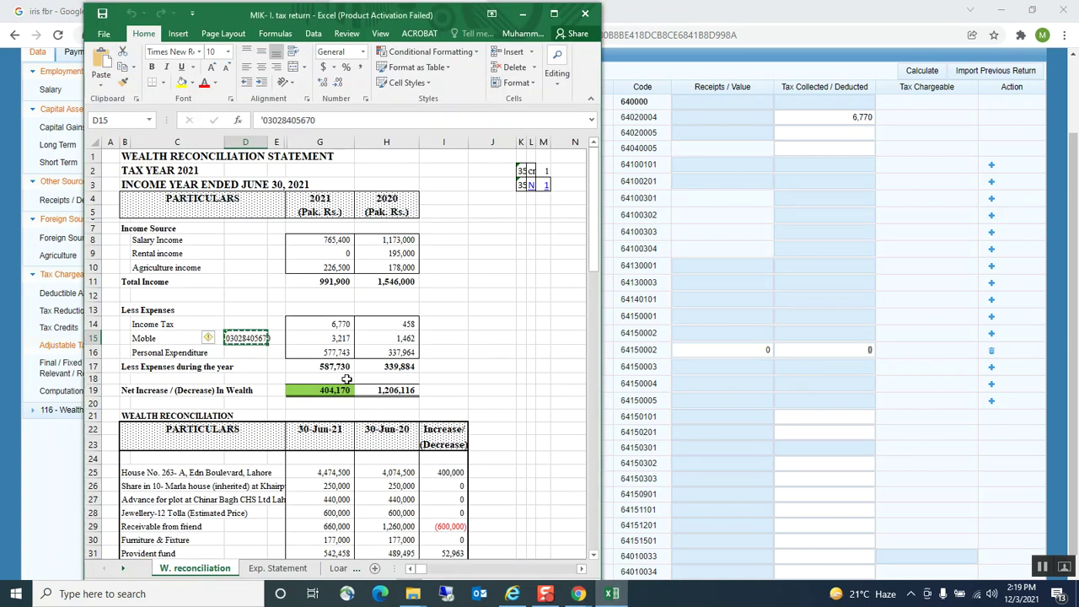
pyautogui.click(346, 337)
pyautogui.hotkey('ctrl', 'c')
pyautogui.click(838, 349)
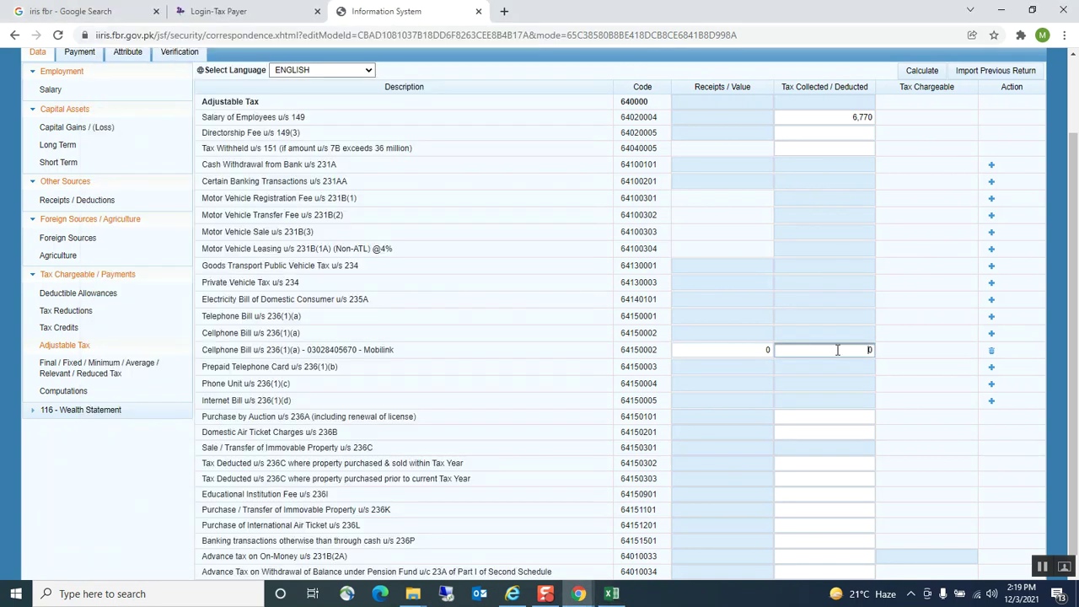
pyautogui.moveTo(837, 349); pyautogui.dragTo(881, 354)
pyautogui.hotkey('ctrl', 'v')
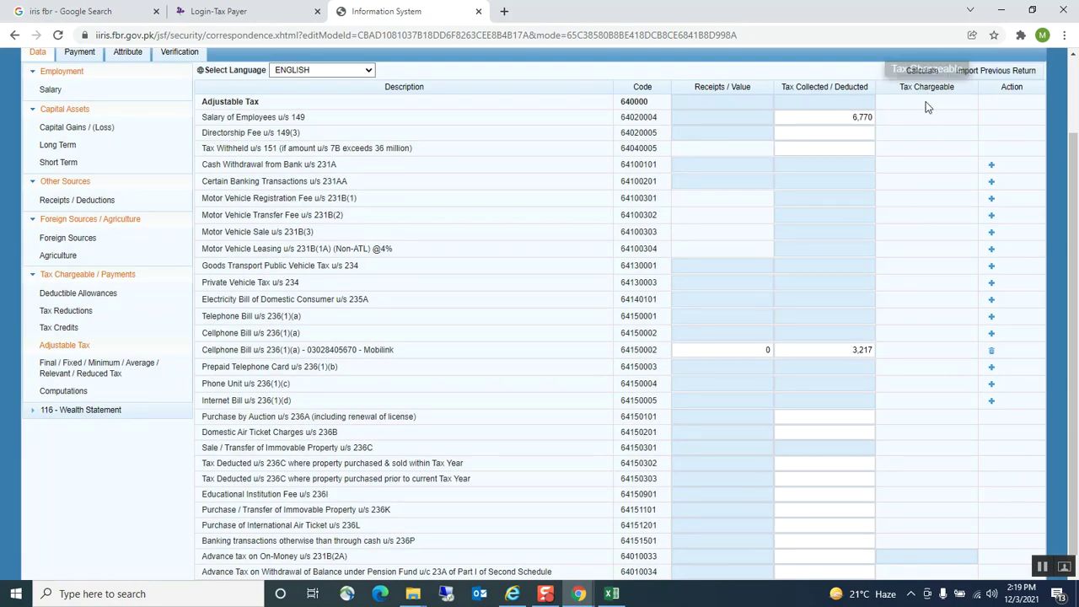
# Step: Calculate the Adjustable Tax totals and save the return
pyautogui.scroll(2, 927, 96)
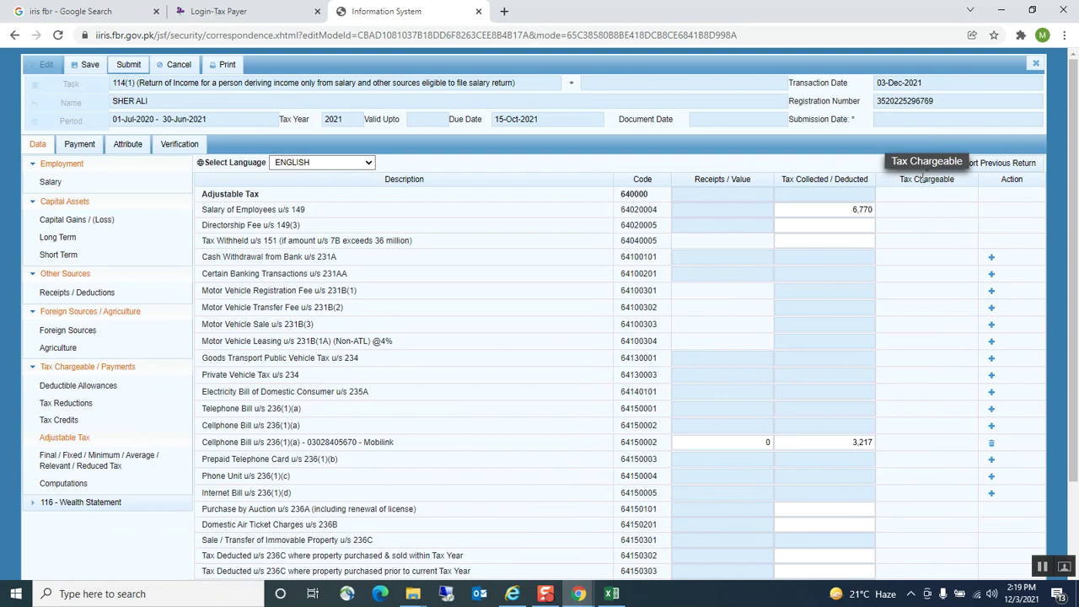
pyautogui.click(921, 160)
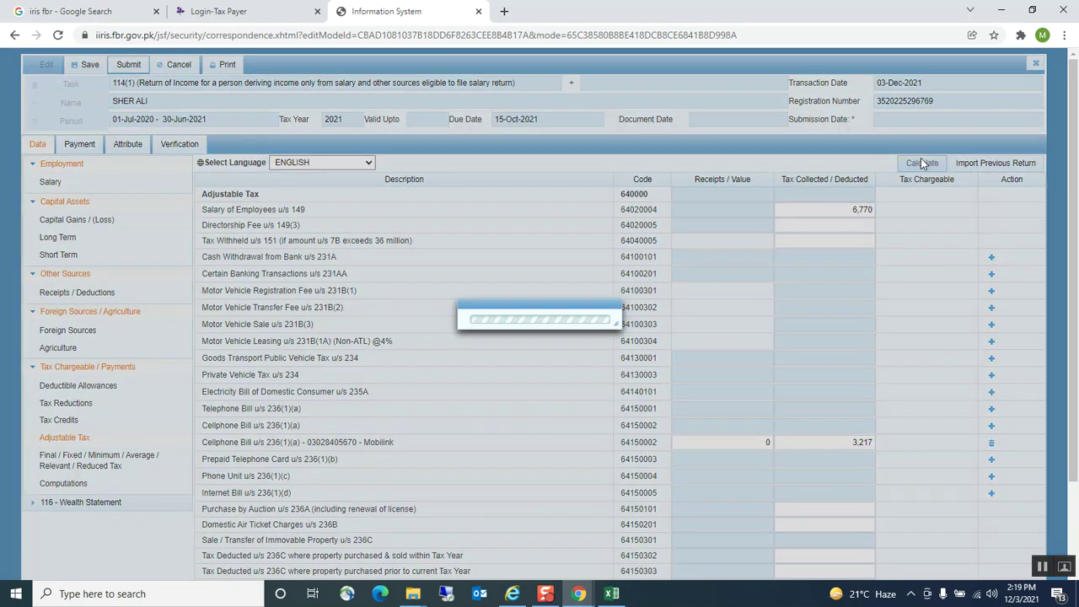
pyautogui.scroll(-2, 889, 229)
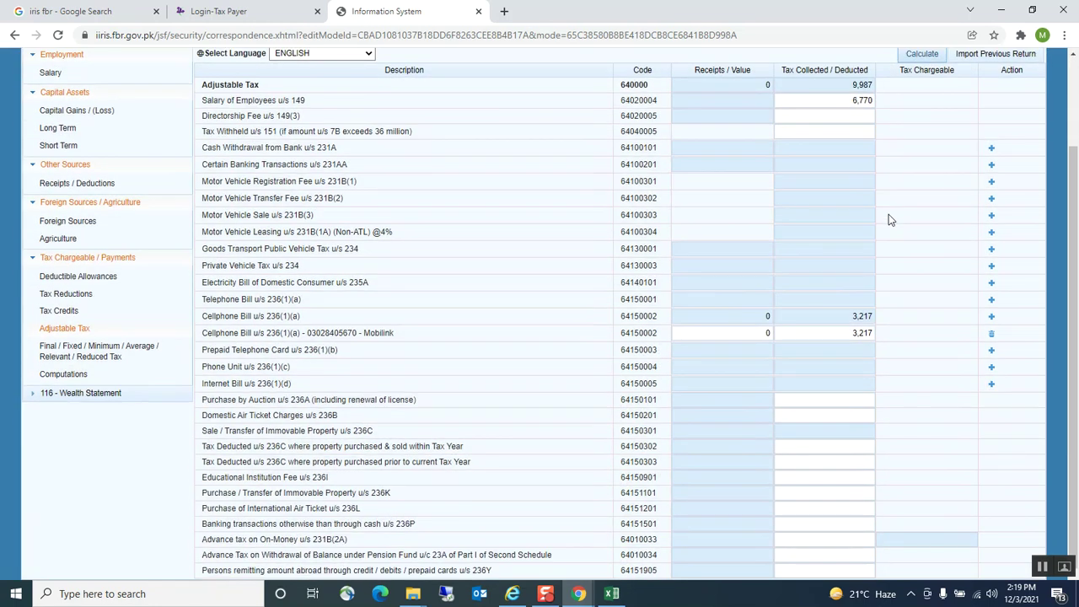
pyautogui.scroll(2, 800, 226)
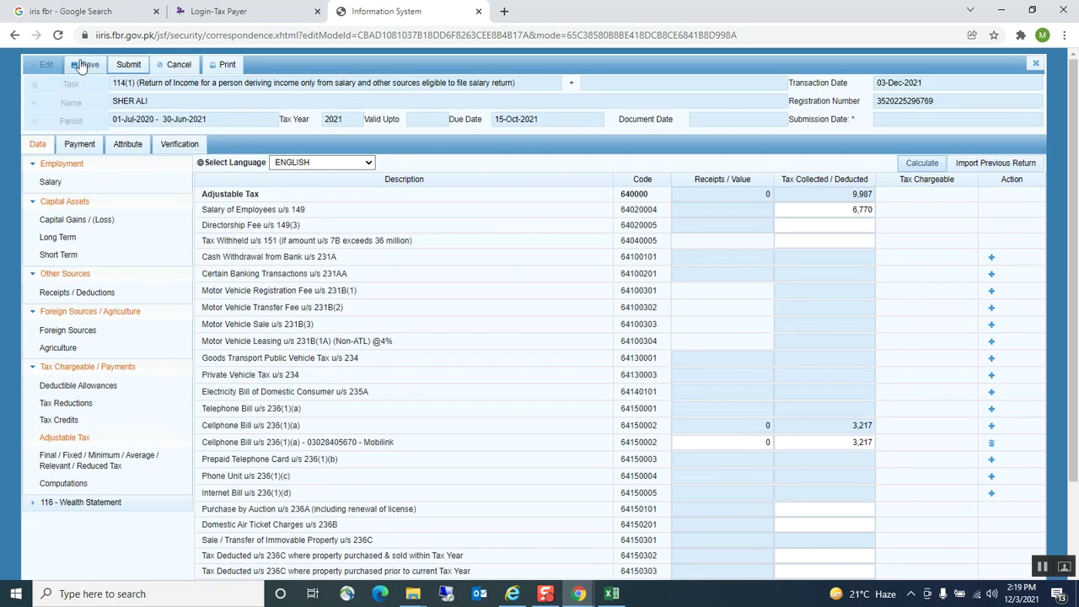
pyautogui.click(90, 65)
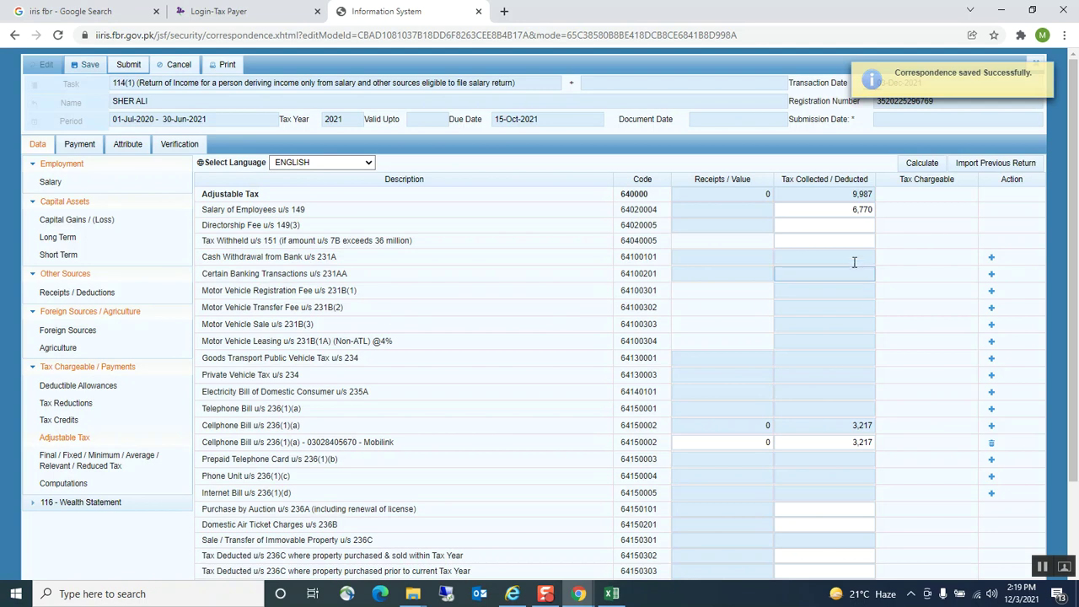
# Step: Look through the remaining Adjustable Tax rows and the Final / Fixed / Minimum / Average / Relevant / Reduced Tax rows, then return to Adjustable Tax
pyautogui.scroll(-2, 885, 262)
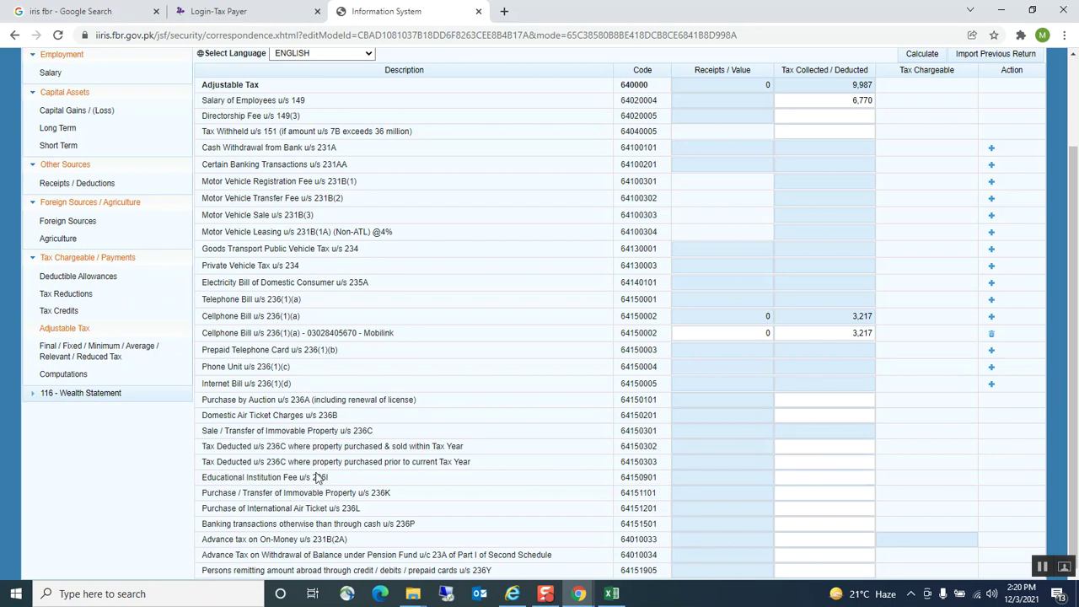
pyautogui.click(810, 479)
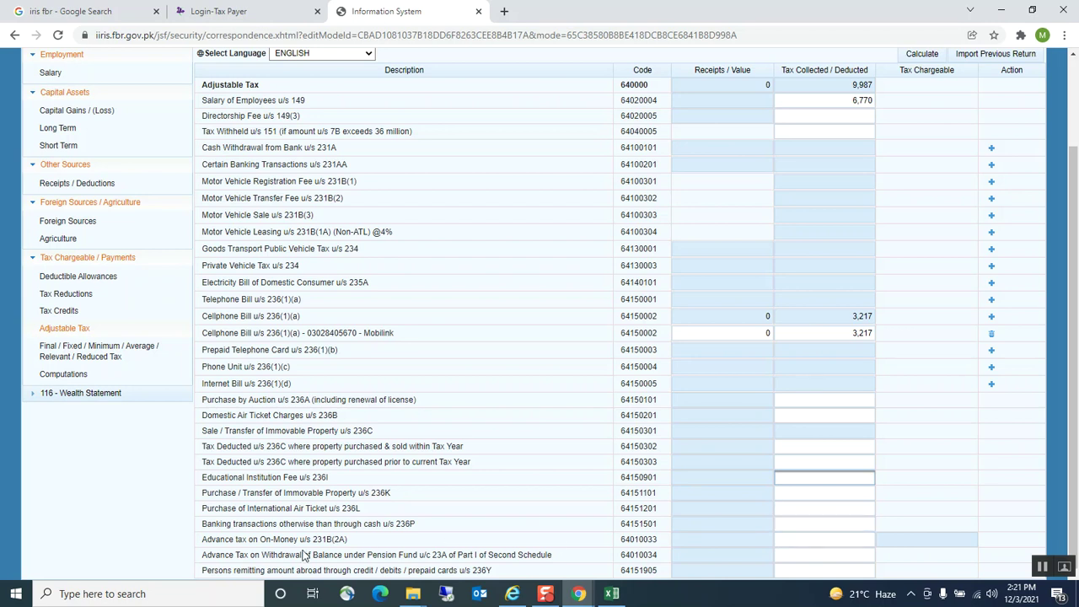
pyautogui.scroll(3, 260, 506)
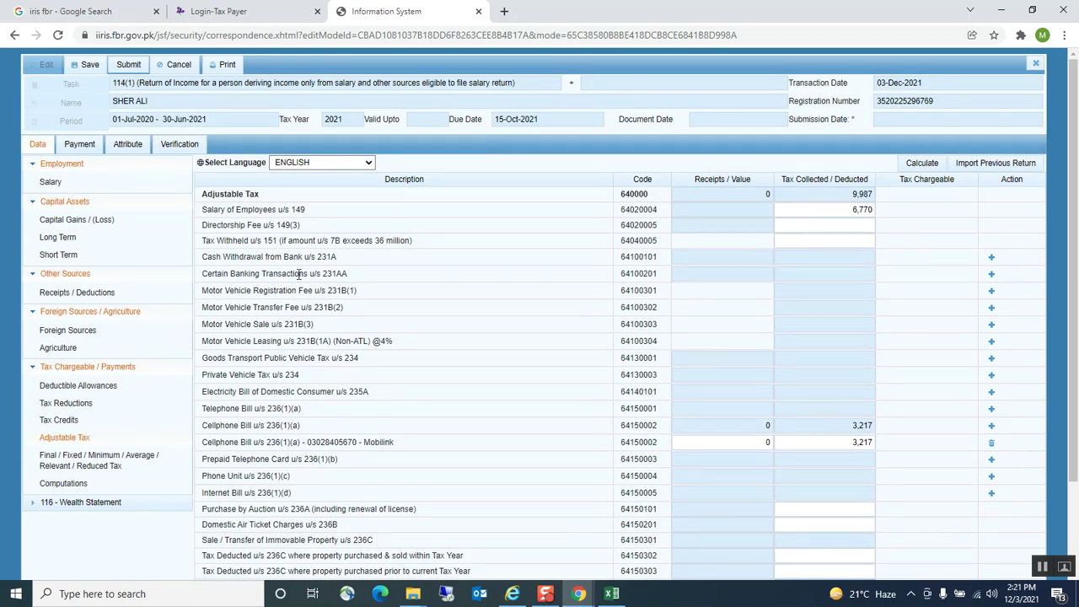
pyautogui.scroll(-3, 253, 287)
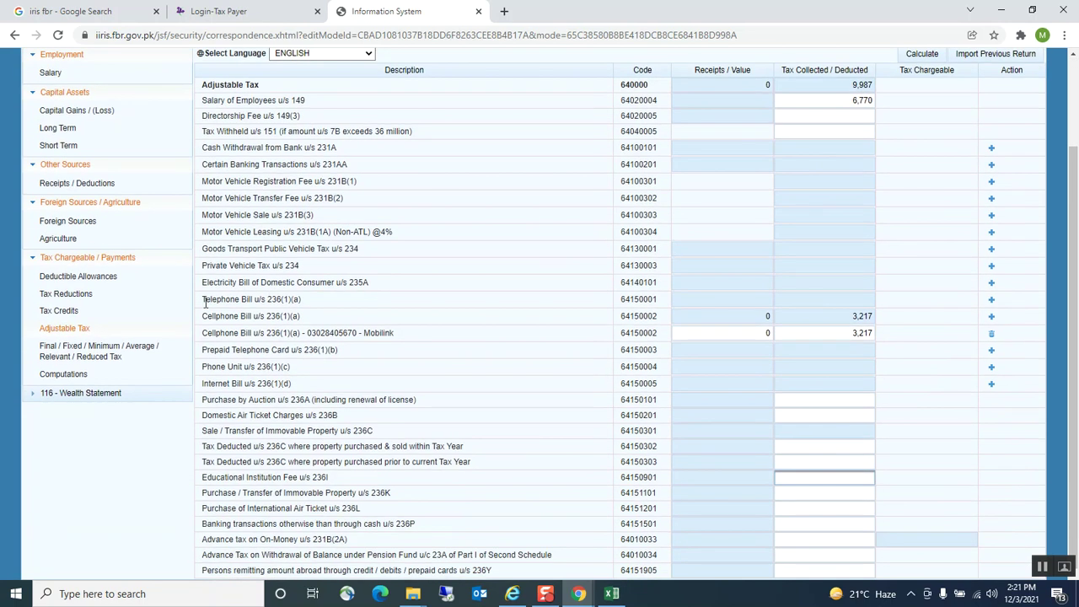
pyautogui.click(74, 357)
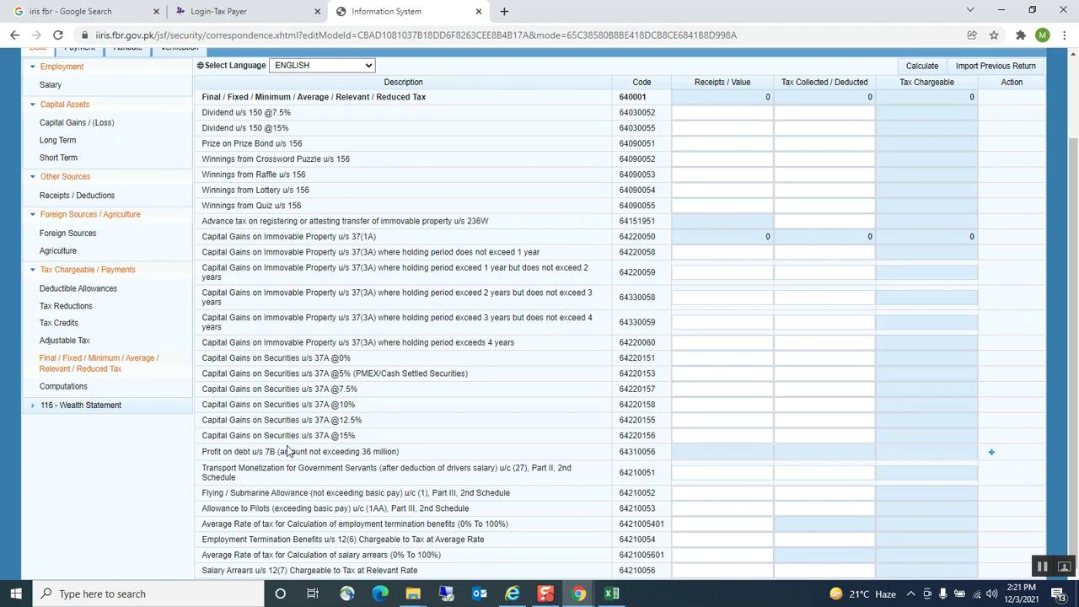
pyautogui.scroll(1, 359, 421)
pyautogui.scroll(-1, 359, 423)
pyautogui.click(740, 387)
pyautogui.click(78, 342)
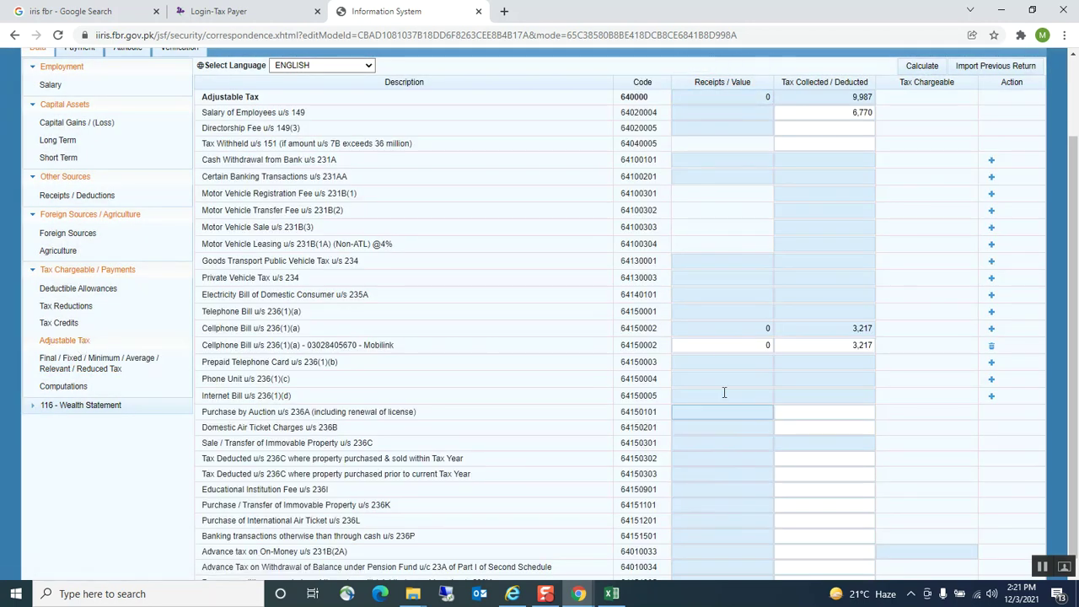
# Step: Review the return's Computations and compare the withholding income tax with the 2021 income tax and mobile tax in the Excel workbook
pyautogui.click(87, 364)
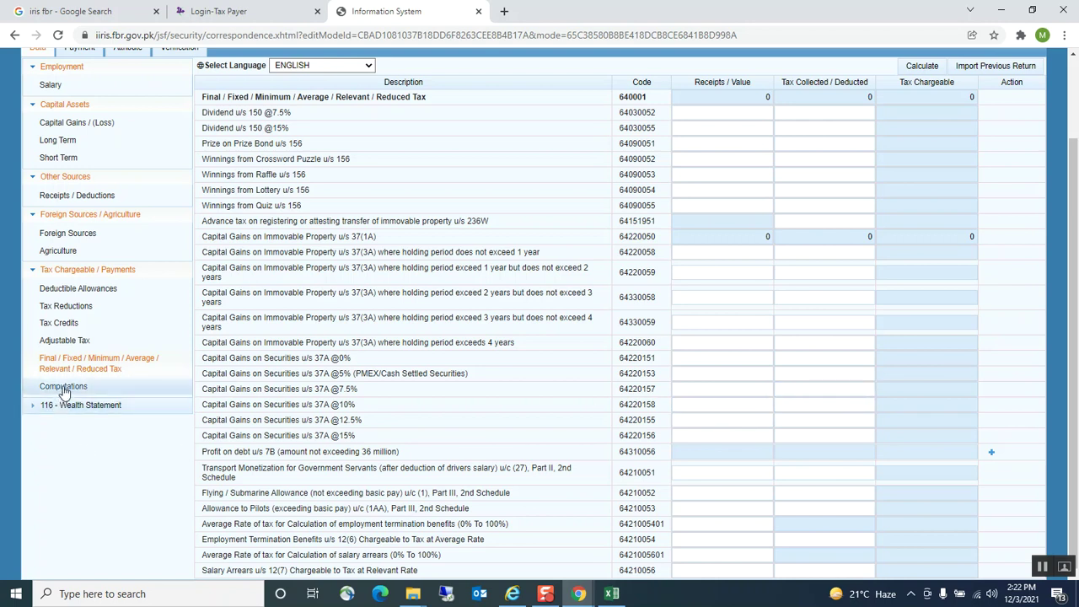
pyautogui.click(64, 388)
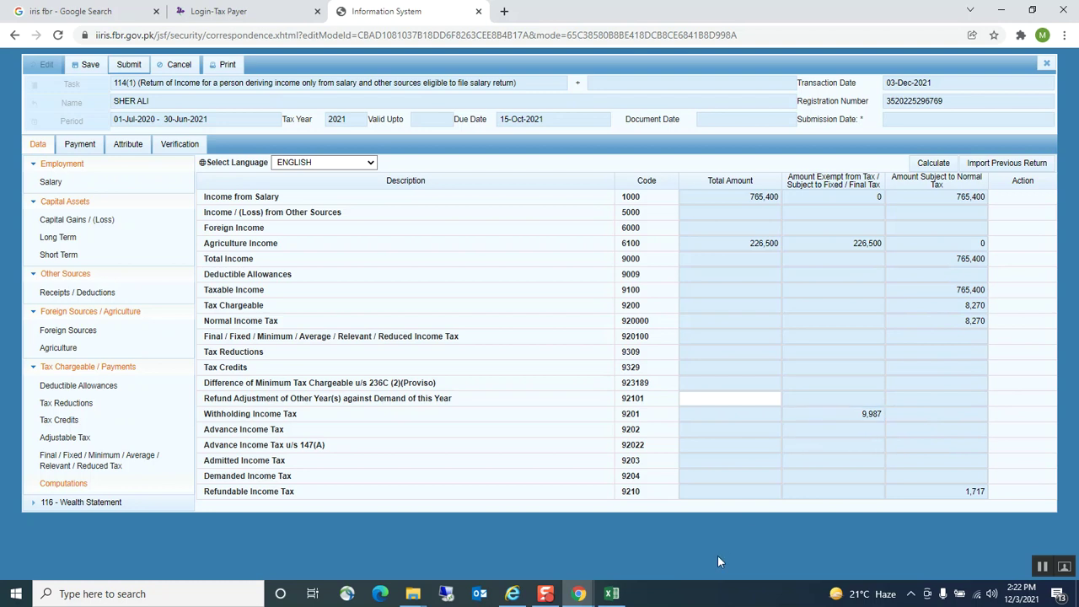
pyautogui.click(612, 594)
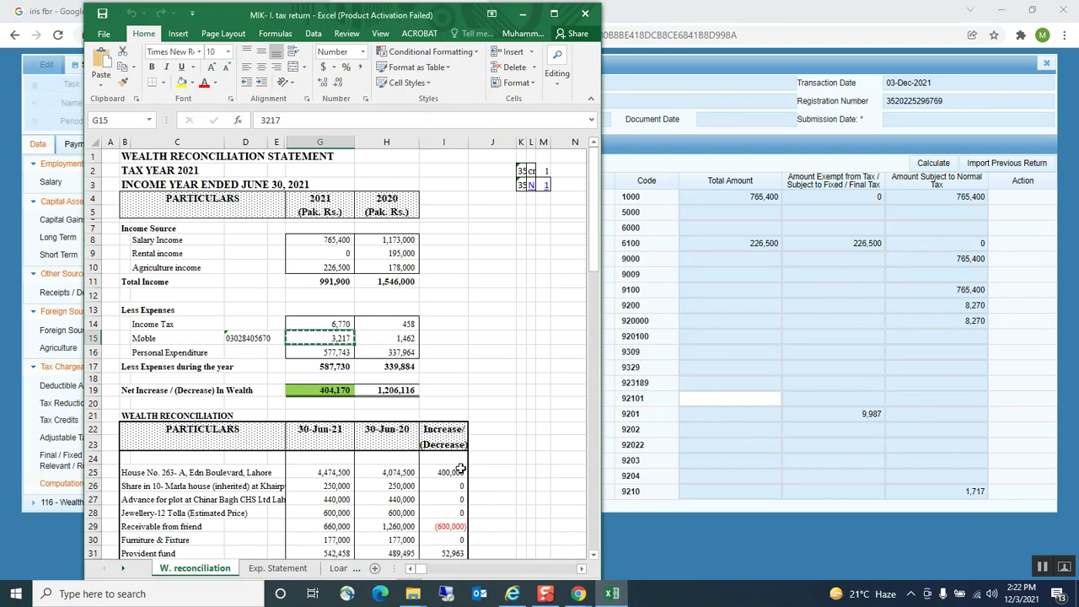
pyautogui.click(340, 326)
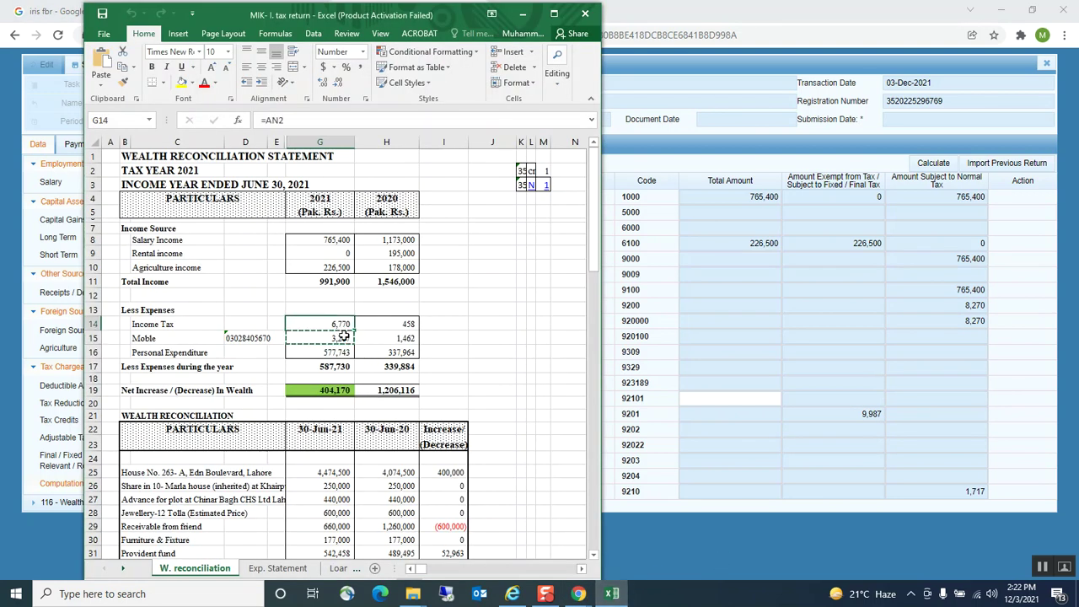
pyautogui.click(346, 337)
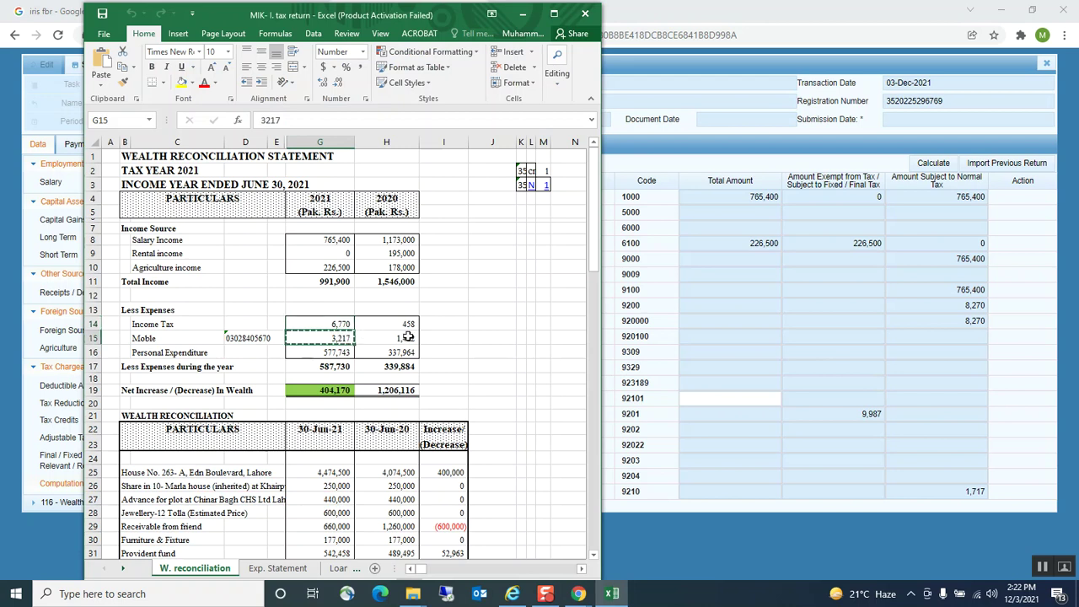
pyautogui.click(522, 14)
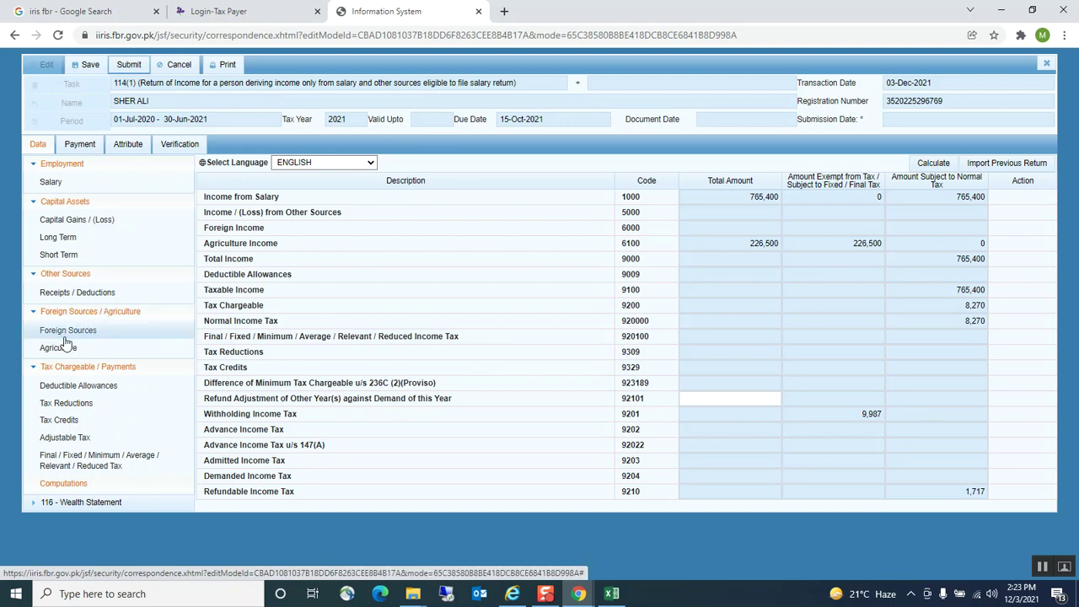
# Step: Expand the 116 - Wealth Statement section of the return
pyautogui.click(69, 504)
pyautogui.scroll(-1, 81, 485)
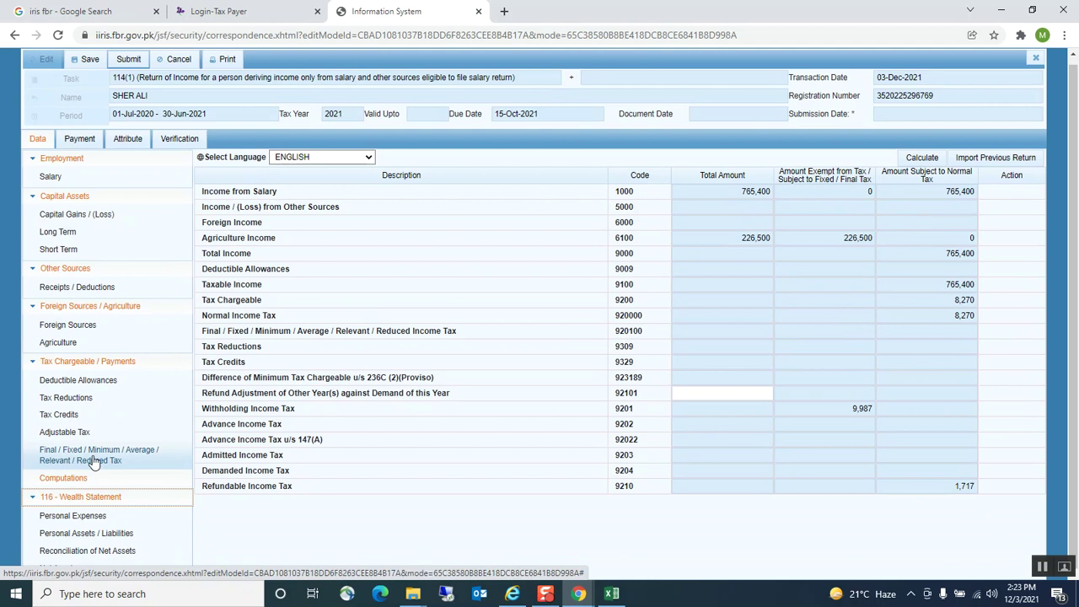